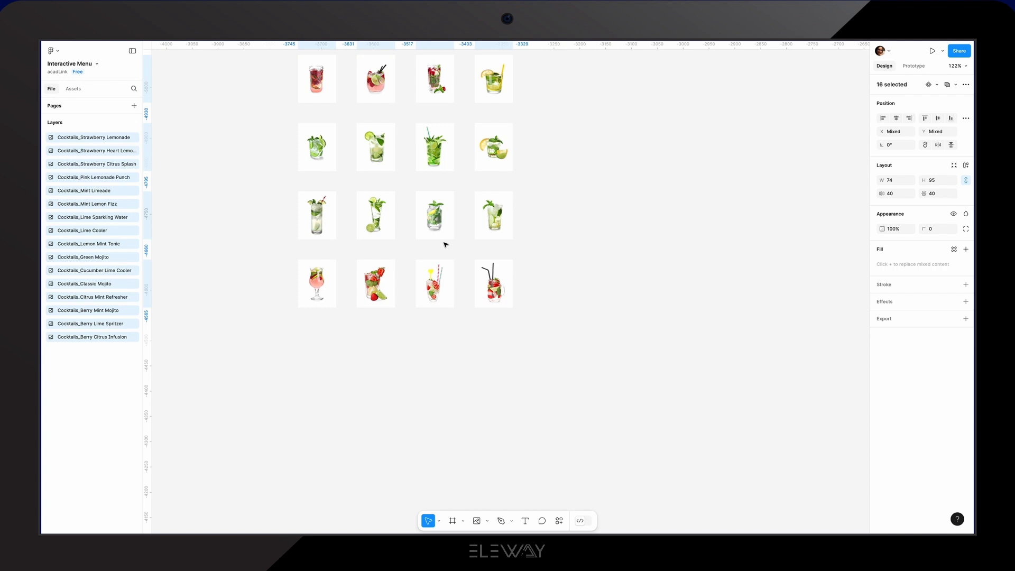
Step: Set both the horizontal and vertical spacing between the 16 selected cocktail images to 0
click(894, 194)
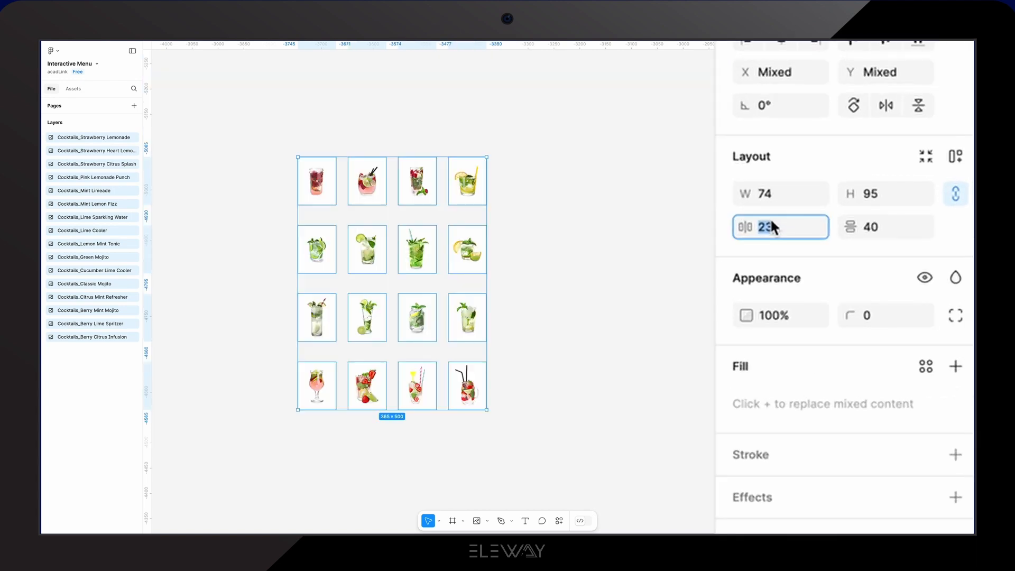
text(0)
click(932, 193)
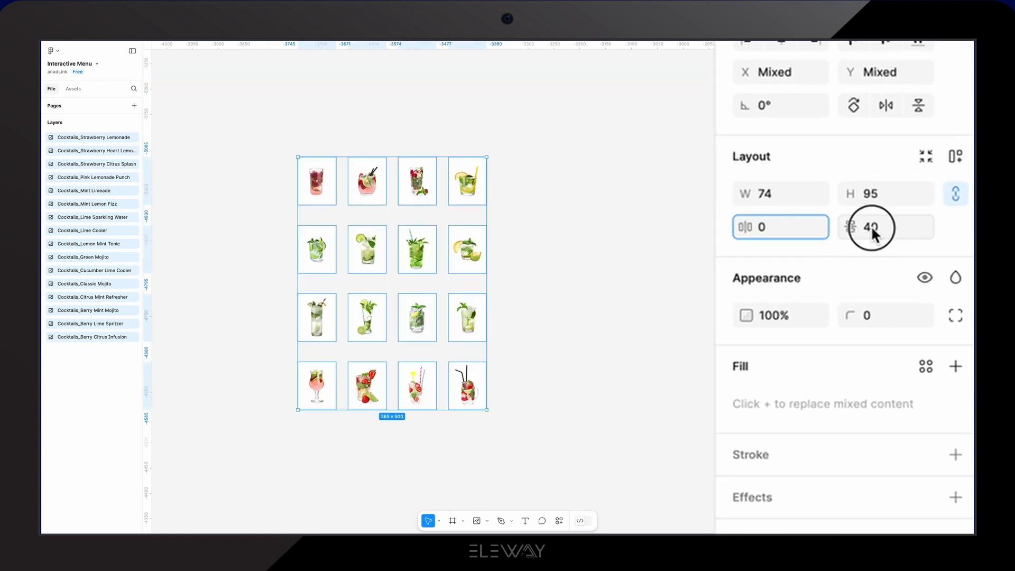
text(0)
key(Return)
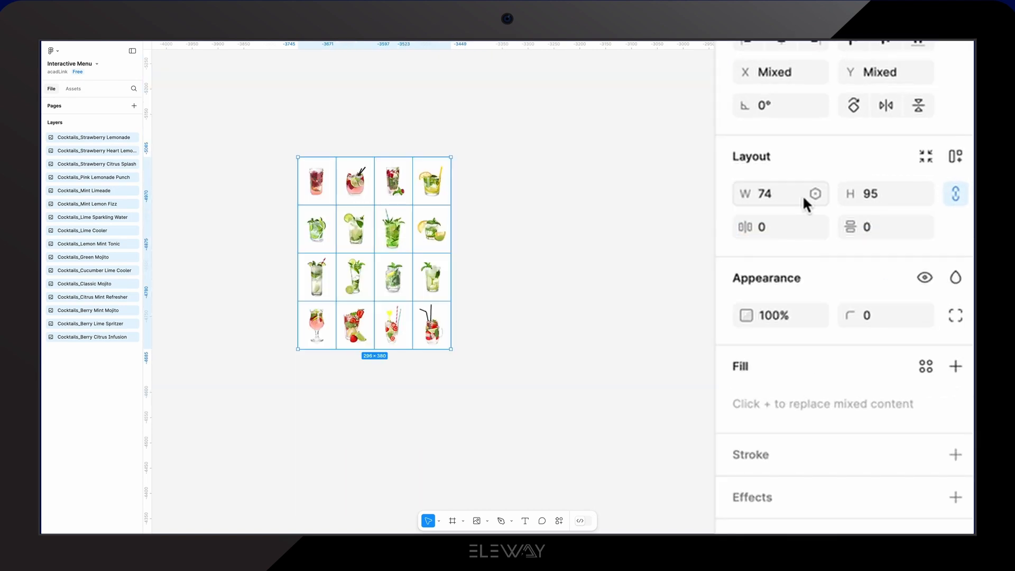
Step: Wrap the cocktail images in an auto layout frame and rename it Cocktails
click(957, 159)
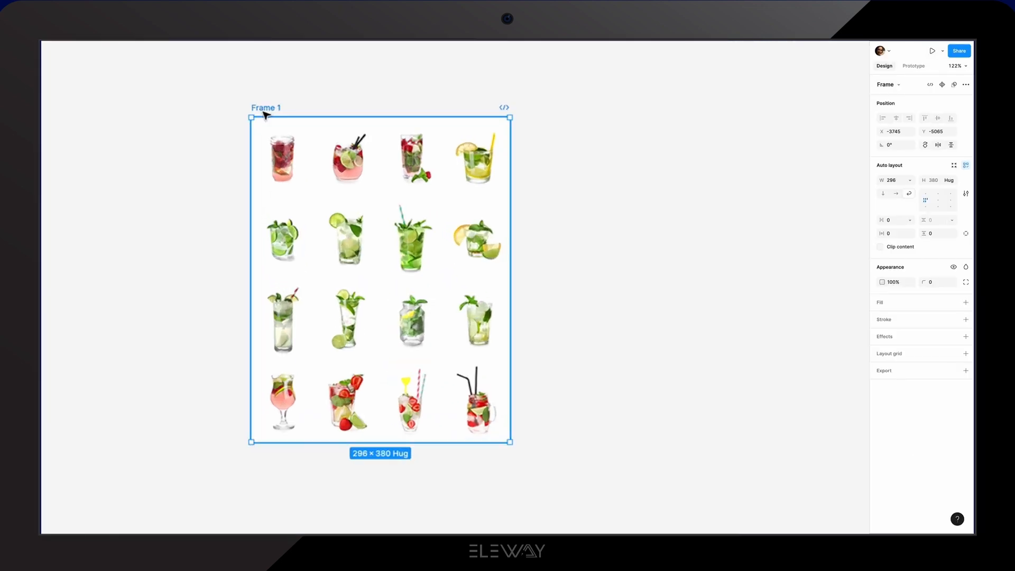
double_click(264, 110)
text(Cockta)
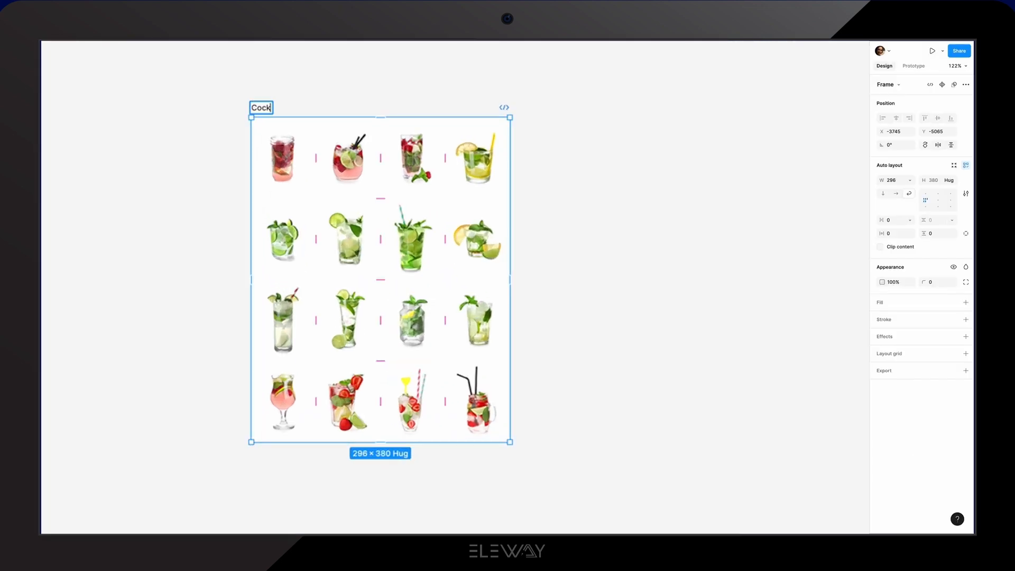
text(ils)
key(Return)
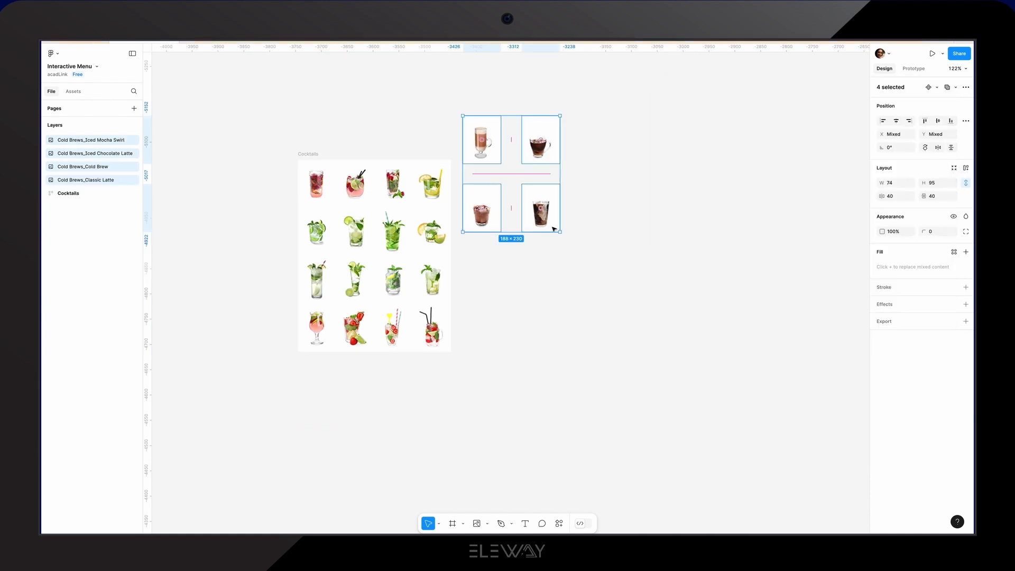
Step: Set the horizontal and vertical spacing of the four cold brew images to 0 and align the group beside the Cocktails frame
click(894, 196)
text(0)
click(925, 197)
text(0)
drag(510, 159, 535, 203)
Step: Wrap the cold brew images in an auto layout frame and rename it Cold Brews
click(966, 168)
double_click(497, 154)
text(Cold Brews)
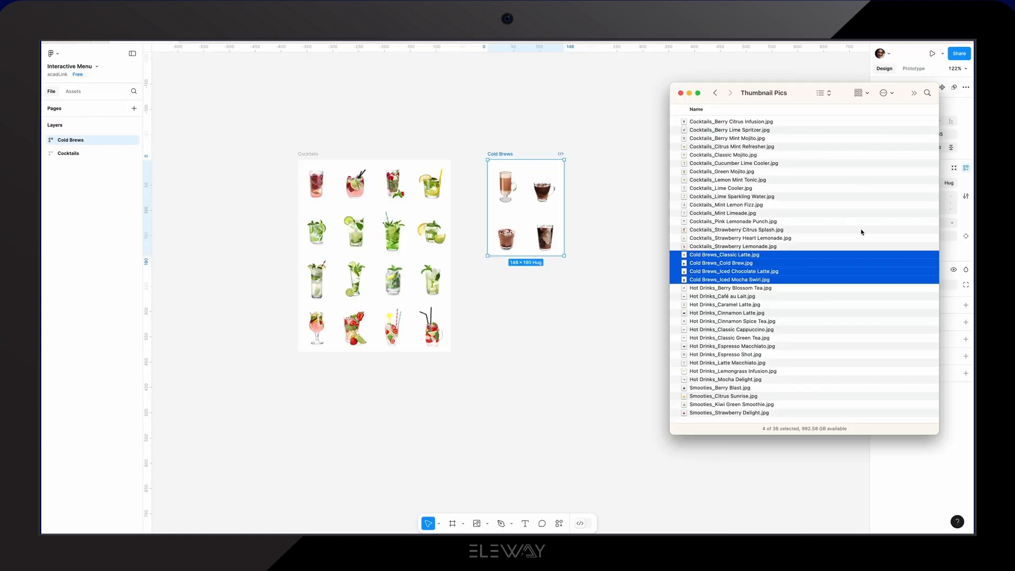
Step: Place the 12 Hot Drinks pictures from the Thumbnail Pics folder beside the Cold Brews frame and set their spacing to 0
drag(741, 264, 426, 189)
click(896, 196)
text(0)
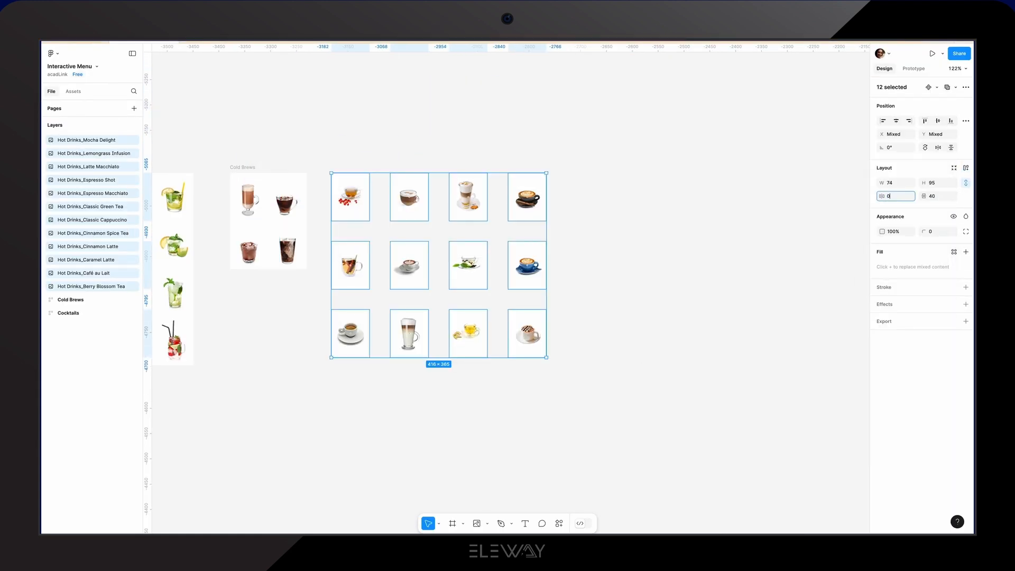
key(Return)
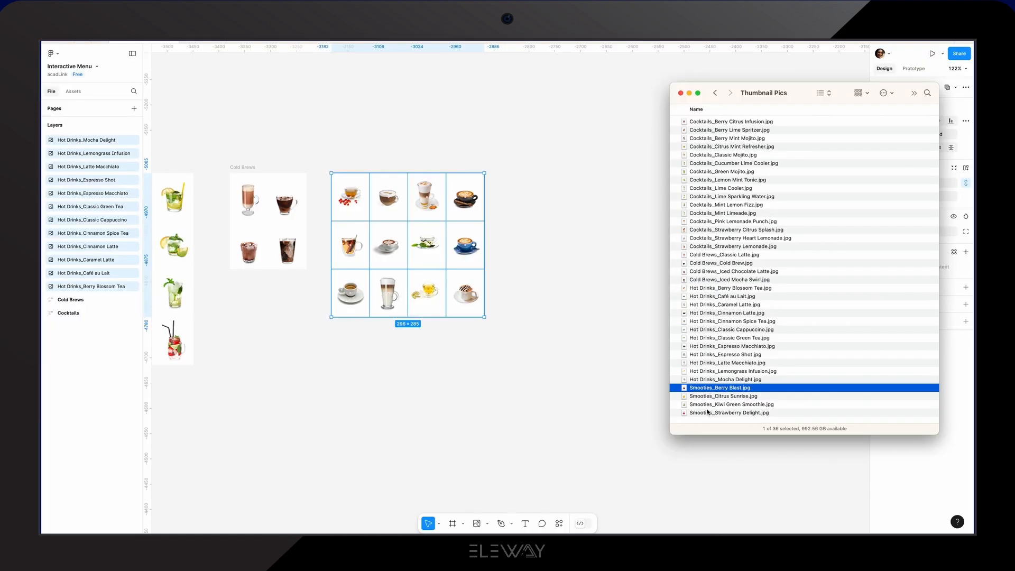
Step: Place the four smoothie pictures beside the hot drinks, set their vertical spacing to 0 and wrap them in an auto layout frame
drag(751, 386, 568, 180)
click(933, 196)
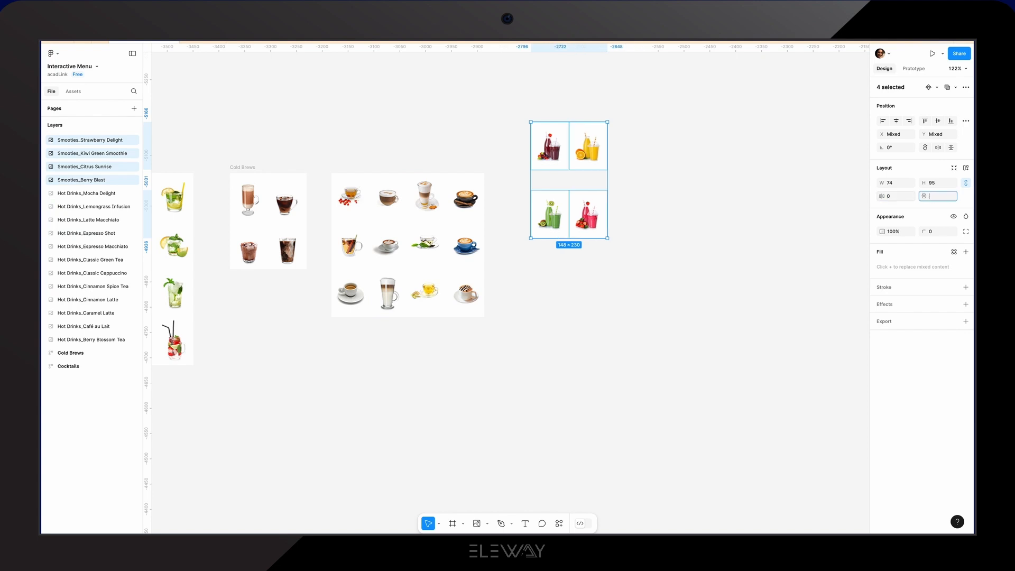
text(0)
key(Return)
key(shift+a)
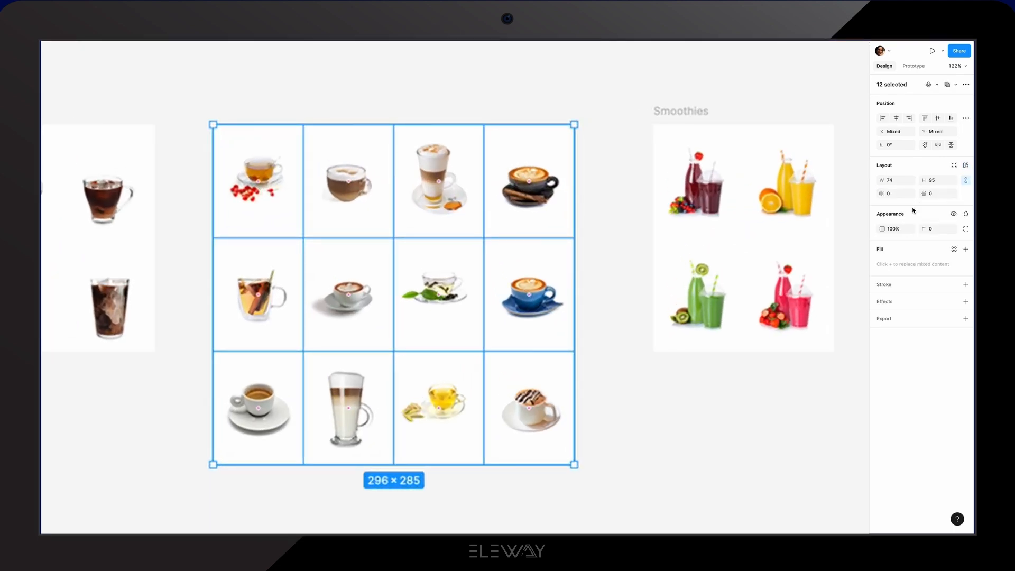
Step: Wrap the 12 hot drink images in an auto layout frame and rename it Hot Drinks
click(967, 167)
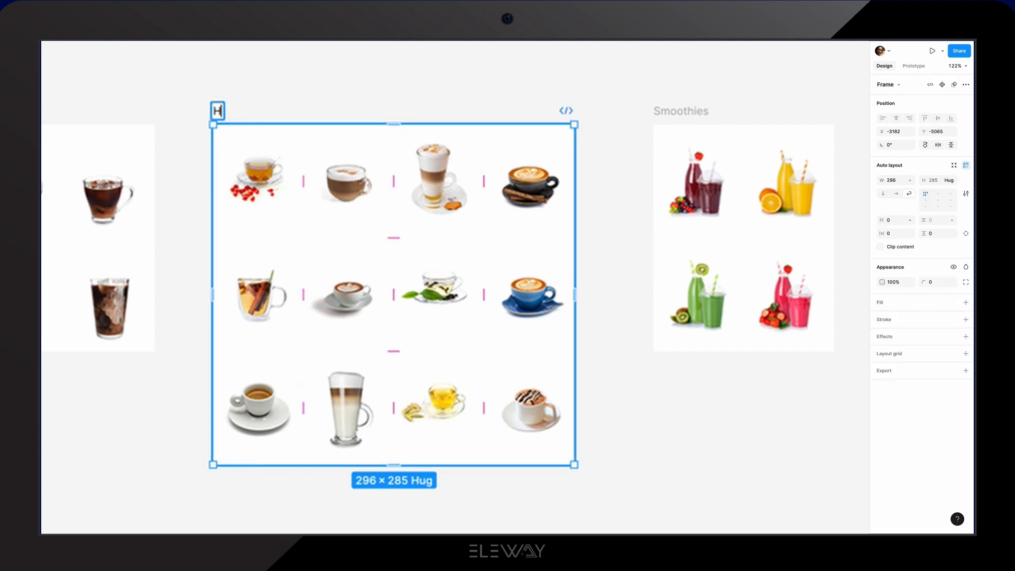
text(Hot Drinks)
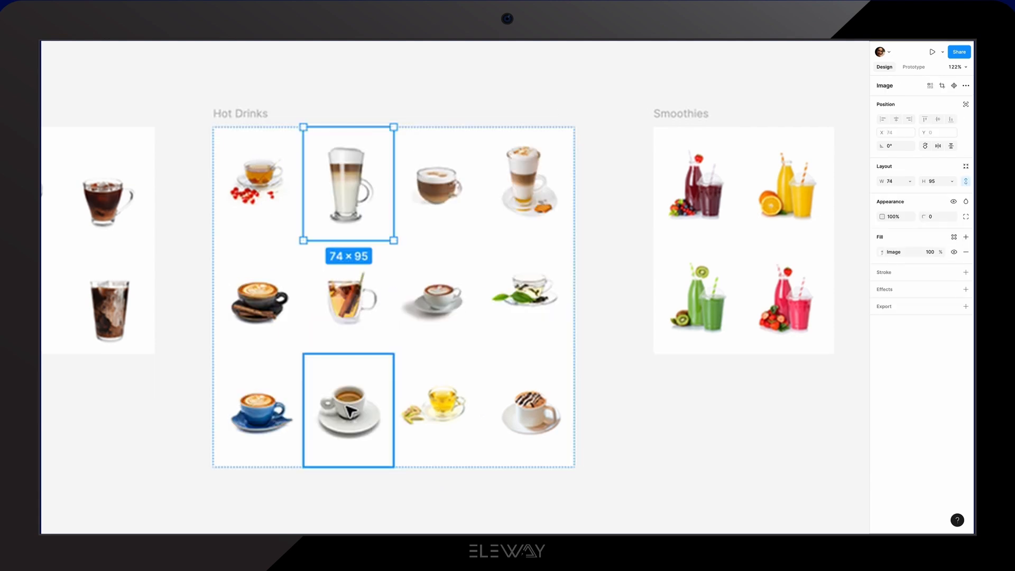
Step: Move the Latte Macchiato image to the first place and the Caramel Latte image to the second in the Hot Drinks frame
key(Left)
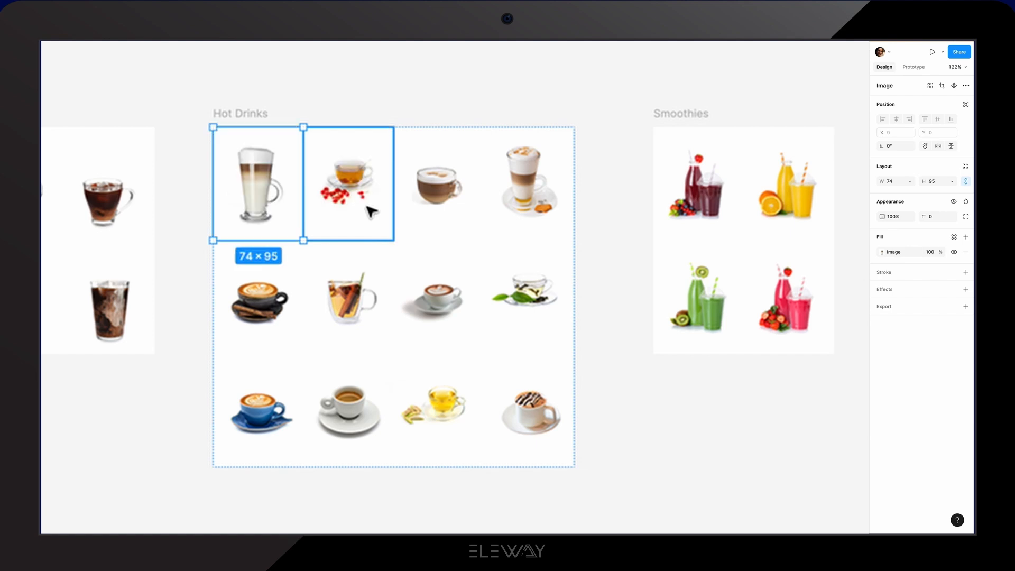
click(509, 201)
key(Left)
key(Left)
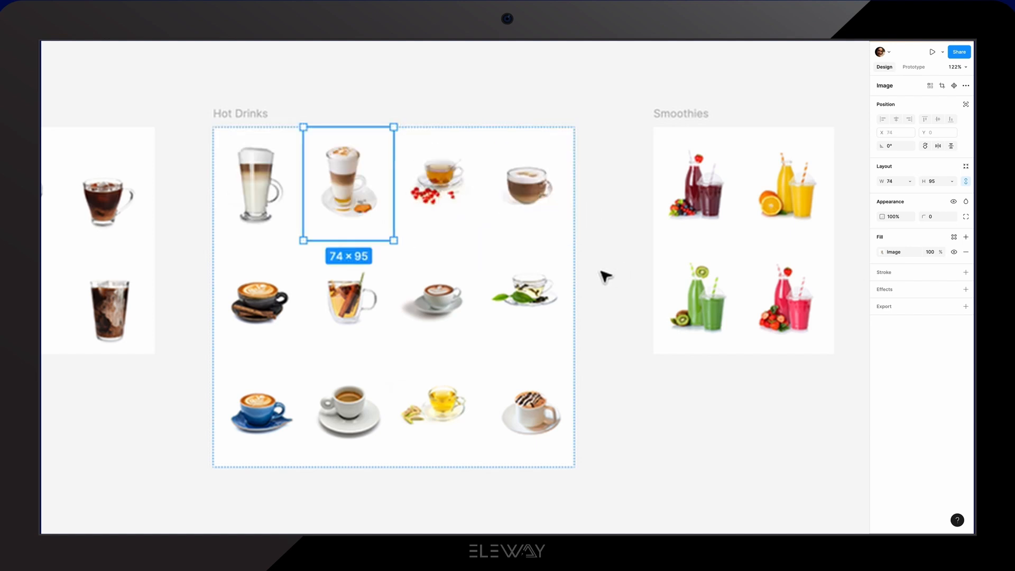
Step: Move the Berry Blossom Tea image down to the last row and the Mocha Delight image up to the end of the first row
click(460, 206)
key(Down)
key(Down)
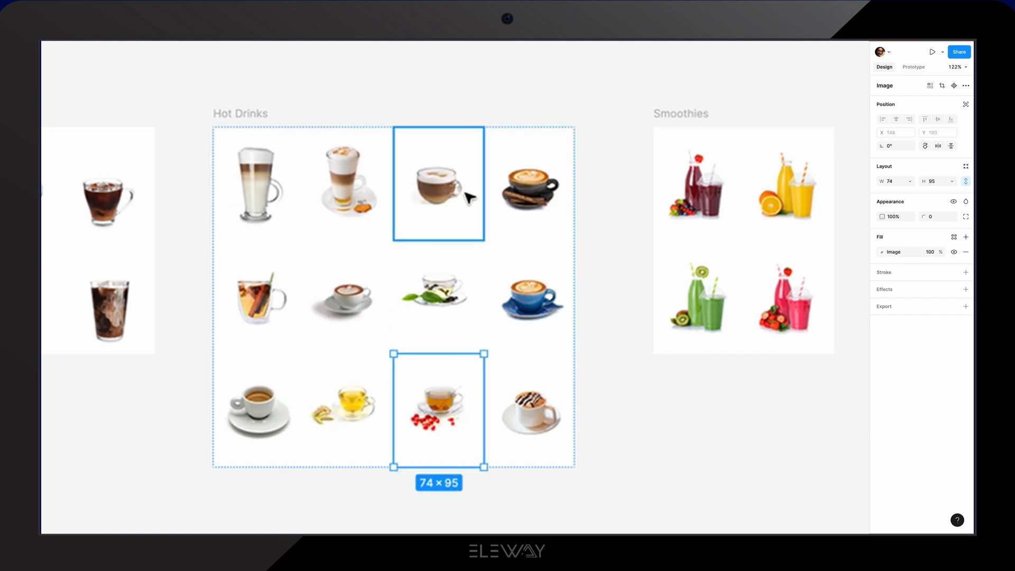
click(534, 408)
key(Up)
key(Up)
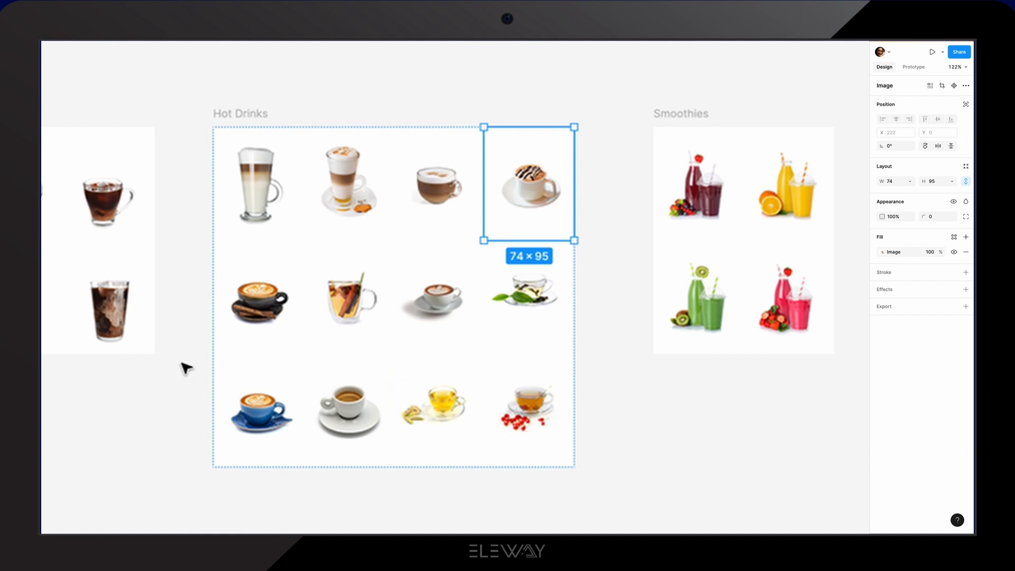
Step: Move the Classic Green Tea image to the last row's end and the Cinnamon Spice Tea image to that row's start
click(526, 296)
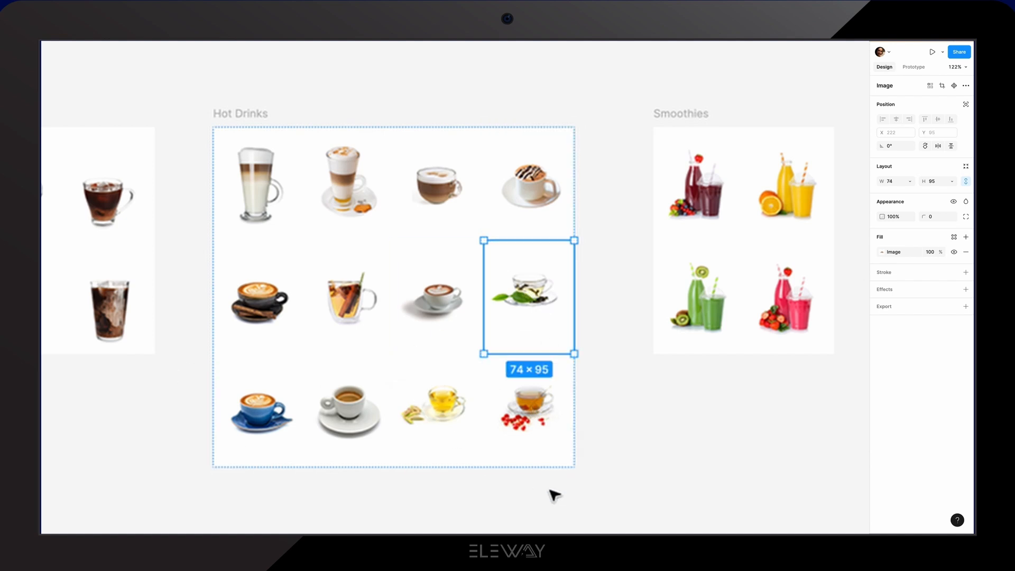
key(Down)
click(375, 344)
key(Down)
key(Left)
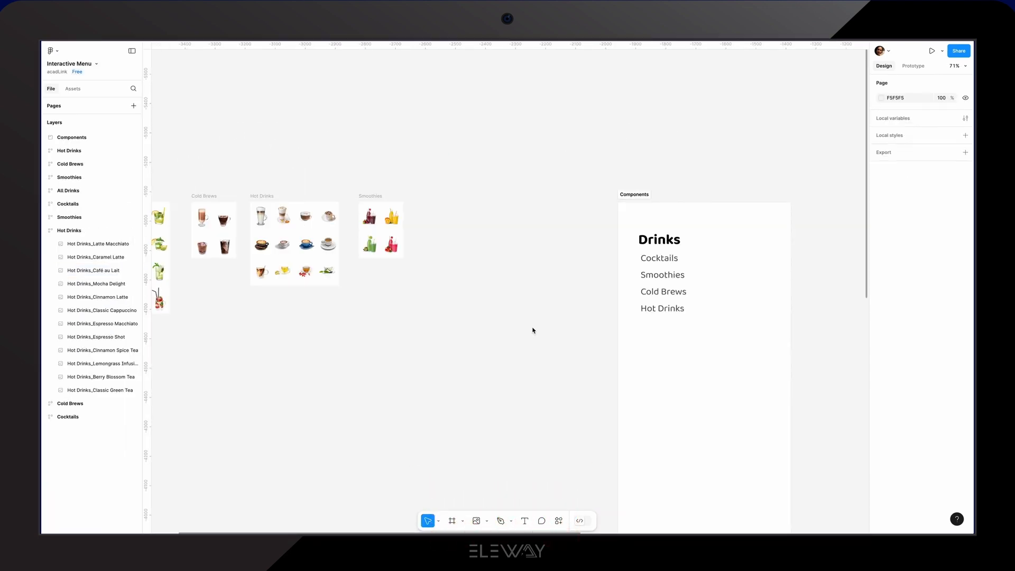
Step: Turn the five text items from Drinks to Hot Drinks in the Components section into a single component
scroll(530, 333, right, 5)
scroll(530, 334, down, 2)
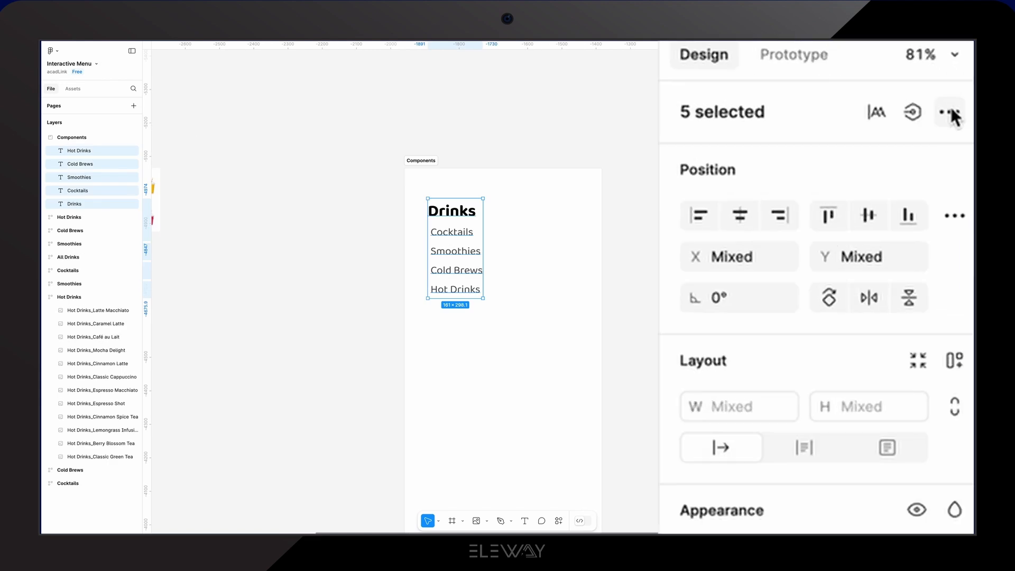
click(950, 111)
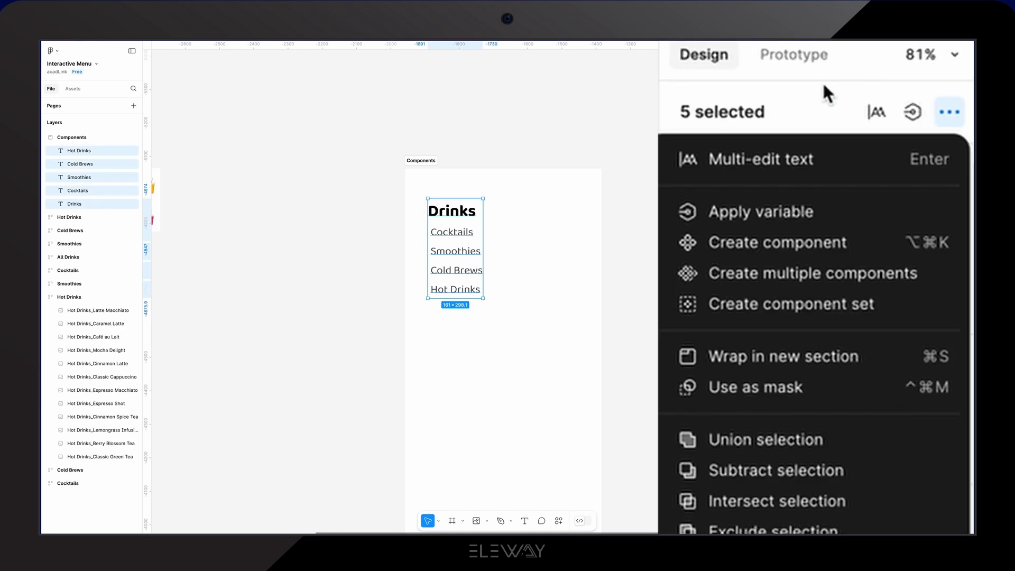
click(781, 242)
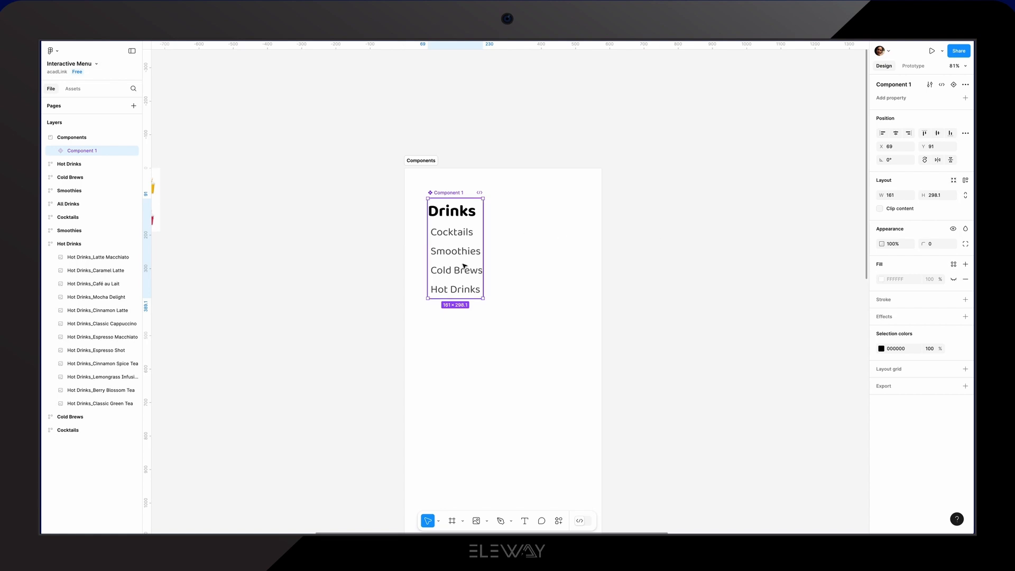
Step: Rename the new text component as Menu Items
double_click(458, 193)
text(Menu)
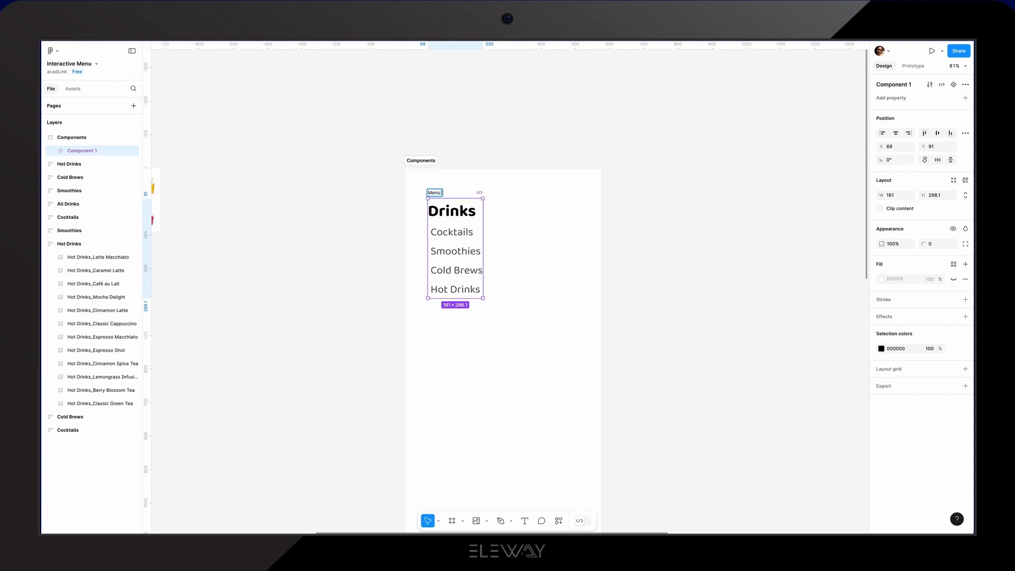
text( Items)
key(Return)
Step: Add a variant to the Menu Items component and hide the Drinks heading in it
scroll(510, 226, down, 3)
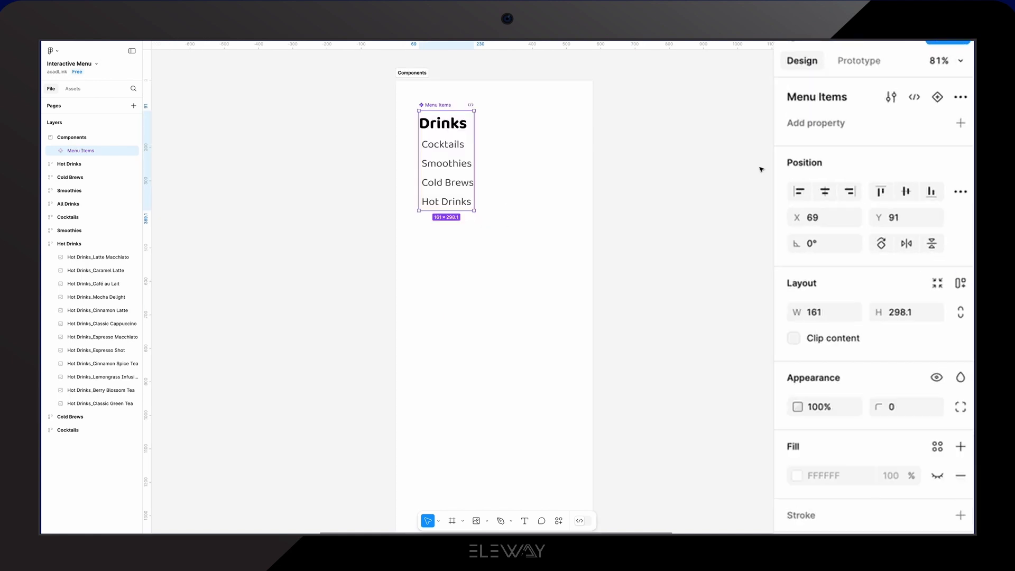
click(919, 112)
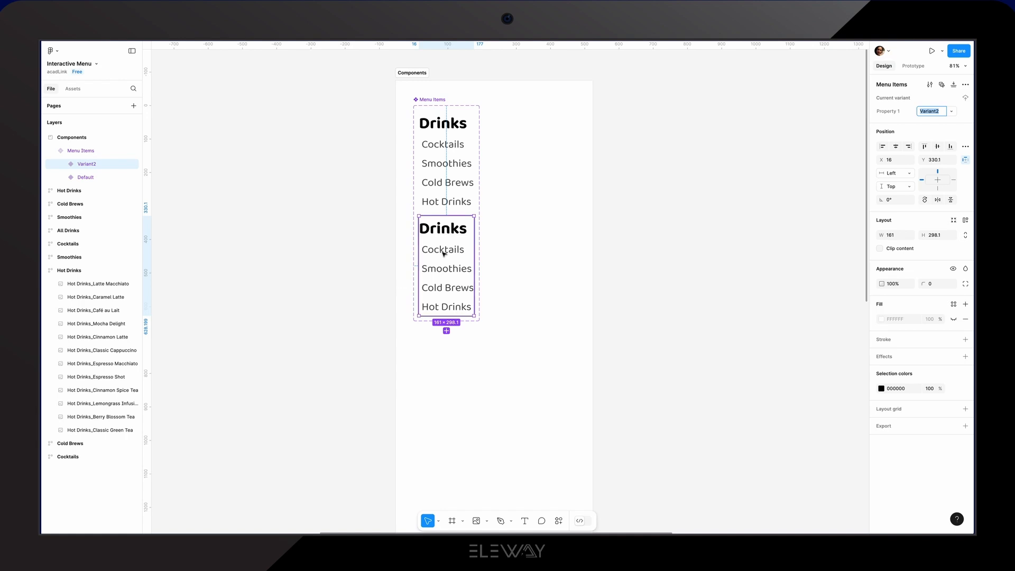
click(448, 231)
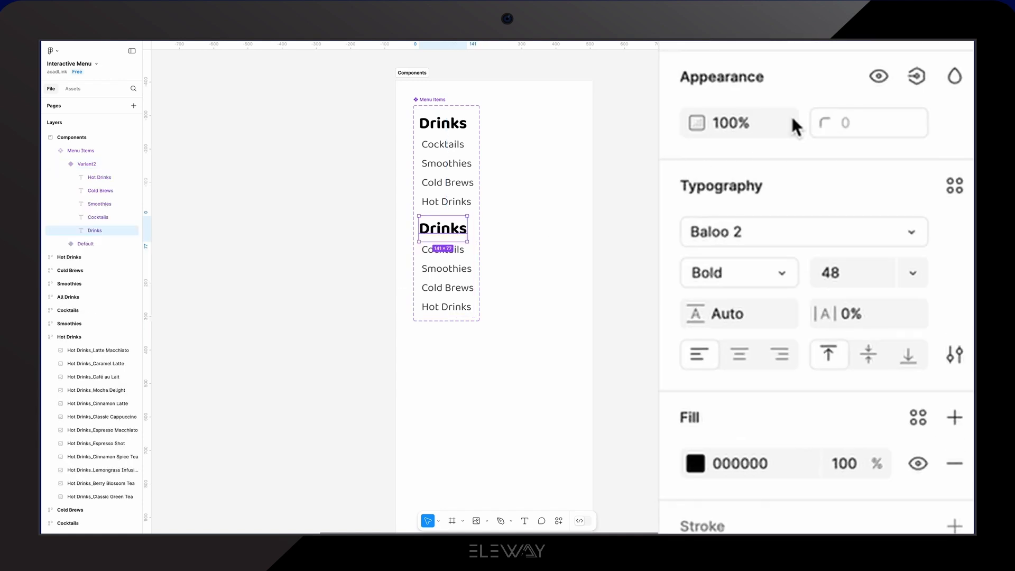
click(886, 77)
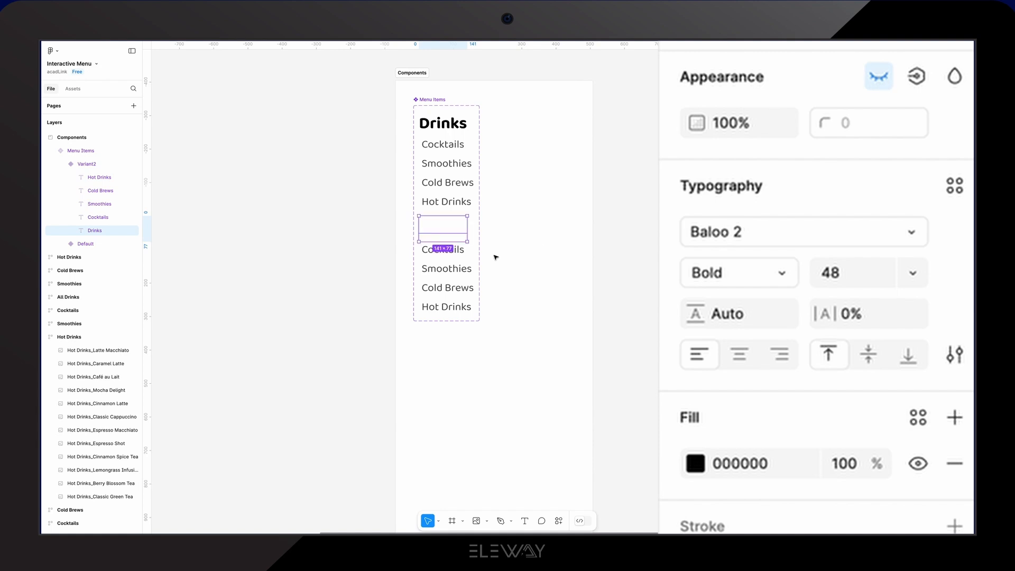
Step: Set the second variant's Cocktails text to size 48 and Bold, and widen the Menu Items component set to 278
click(456, 254)
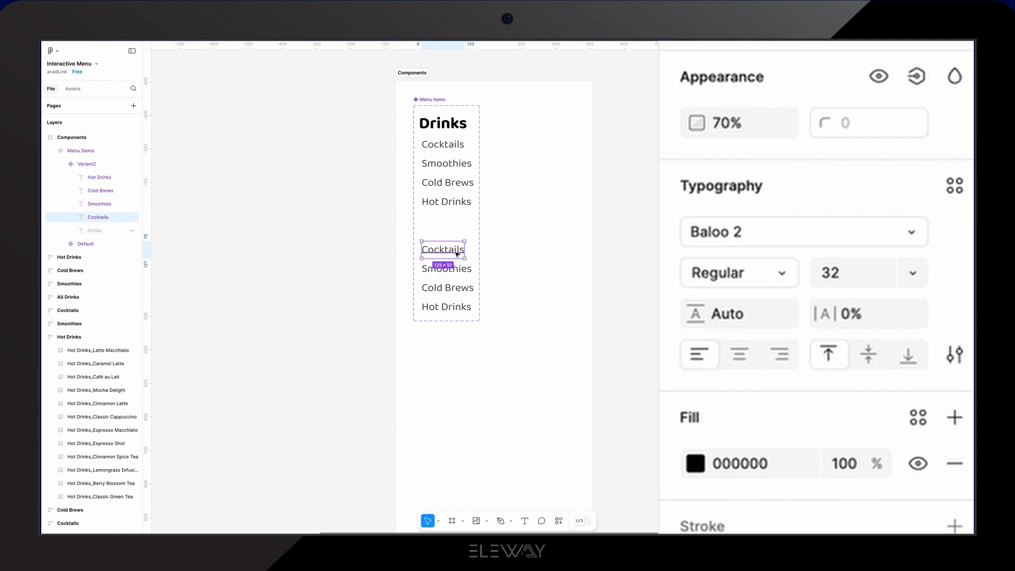
click(838, 274)
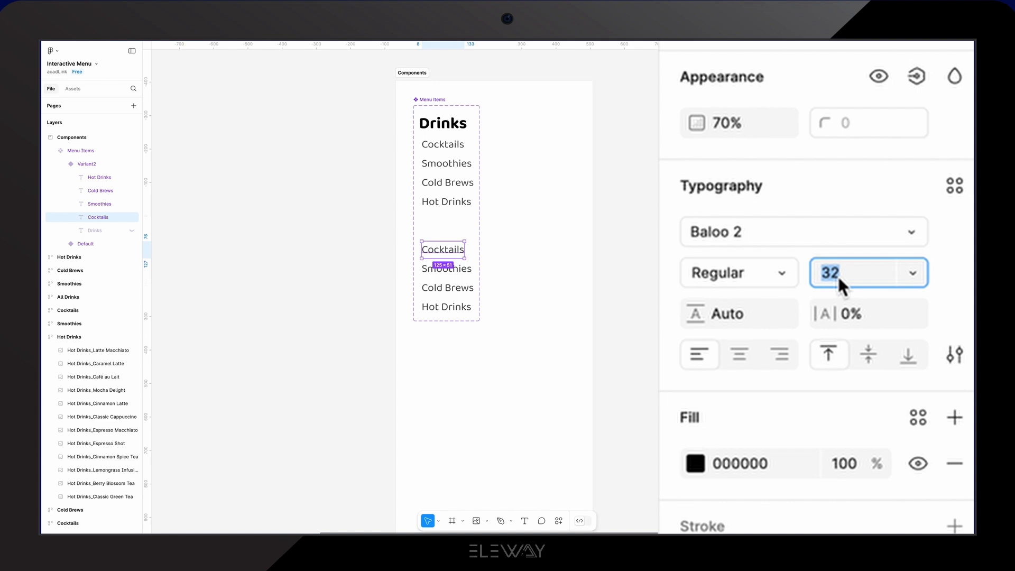
text(48)
key(Return)
click(721, 273)
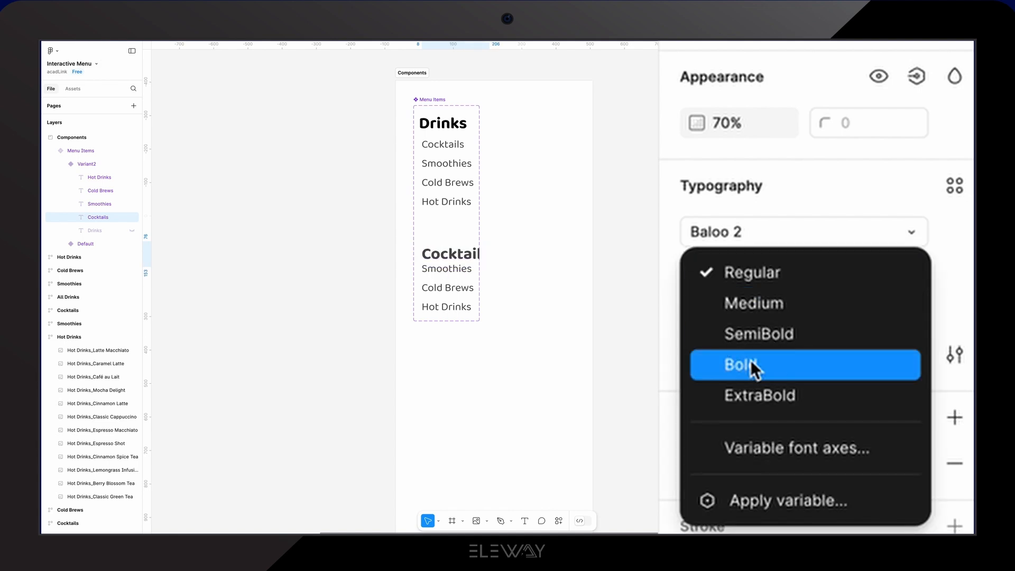
click(752, 367)
click(470, 224)
drag(479, 213, 509, 213)
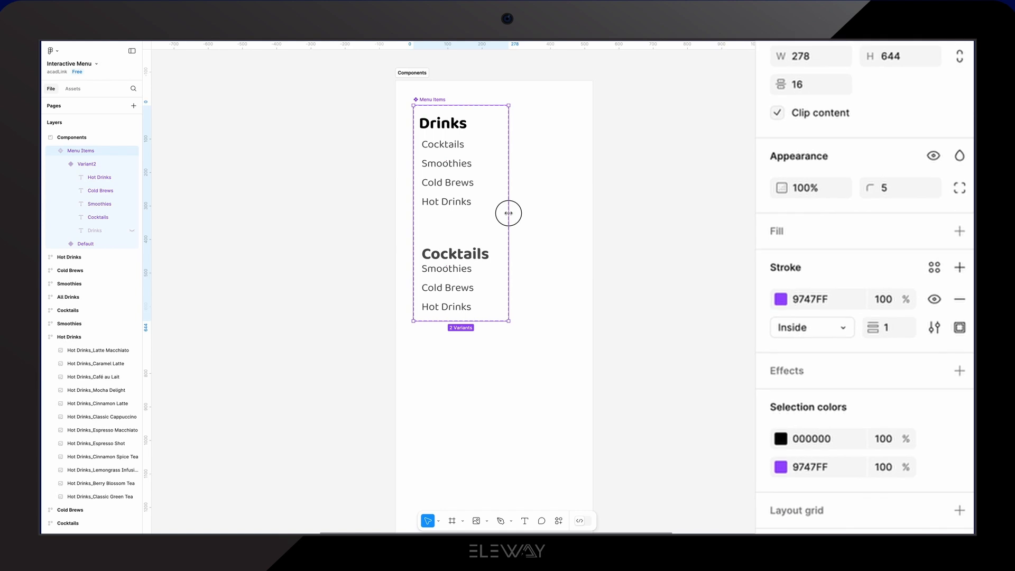
Step: Move the second variant's Smoothies, Cold Brews and Hot Drinks texts 16 px to the right and 16 px down
click(451, 273)
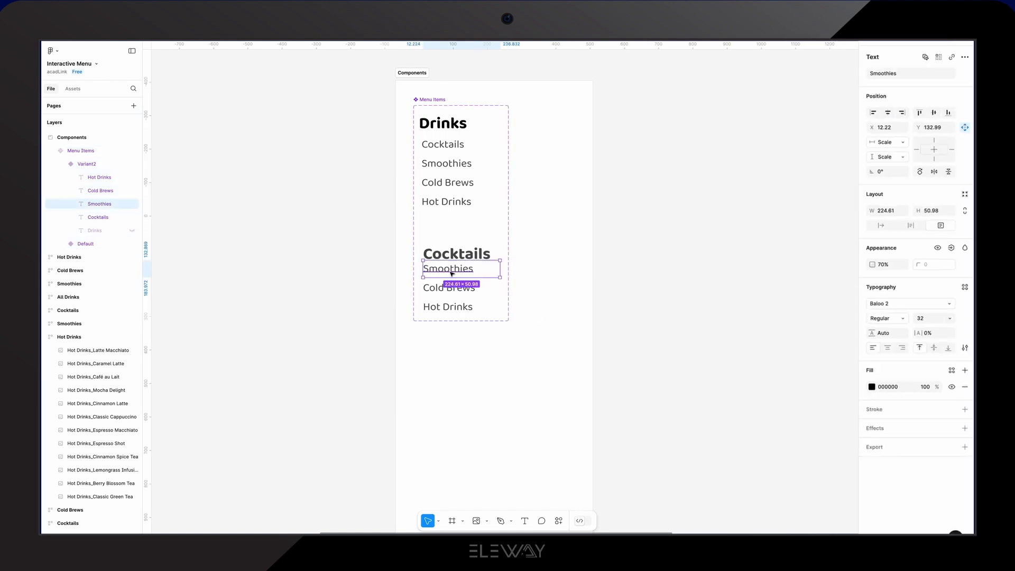
shift+click(437, 291)
shift+click(435, 308)
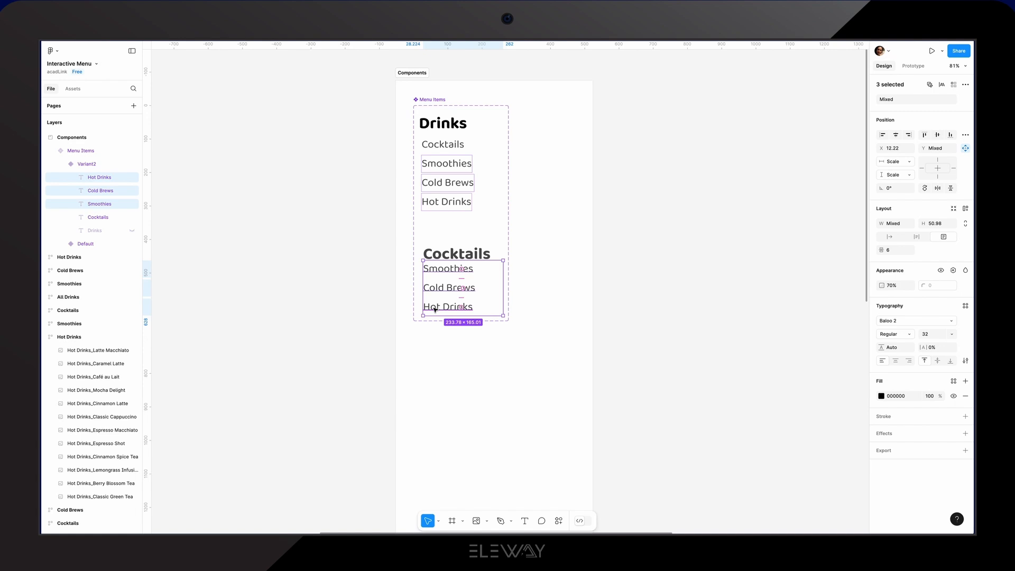
key(Right)
key(Right)
key(Right)
key(Right)
key(Right)
key(Right)
key(Right)
key(Right)
key(Right)
key(Right)
key(Right)
key(Right)
key(Right)
key(Right)
key(Right)
key(Right)
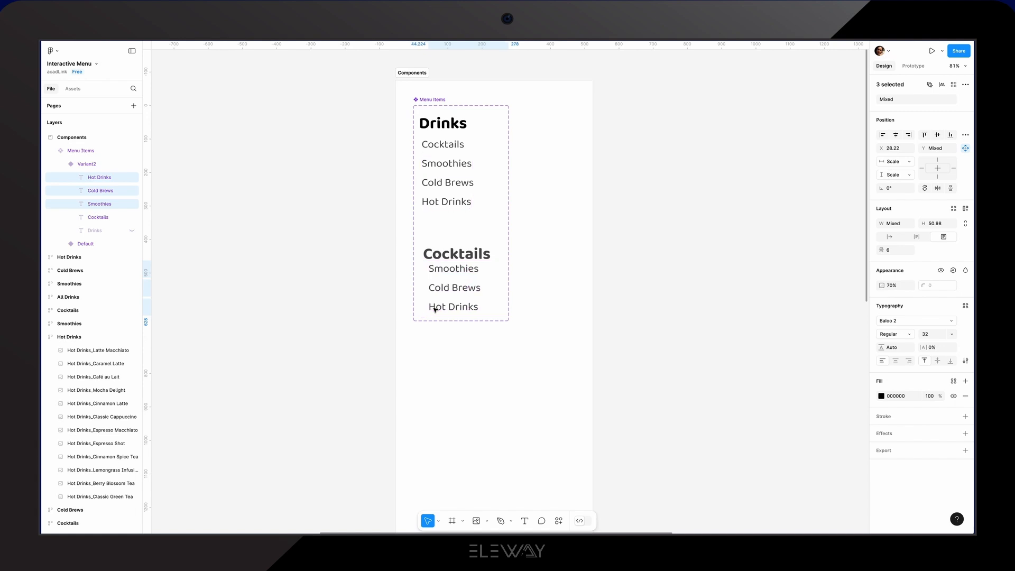
key(Down)
key(Down)
key(Down)
key(Down)
key(Down)
key(Down)
key(Down)
key(Down)
key(Down)
key(Down)
key(Down)
key(Down)
key(Down)
key(Down)
key(Down)
key(Down)
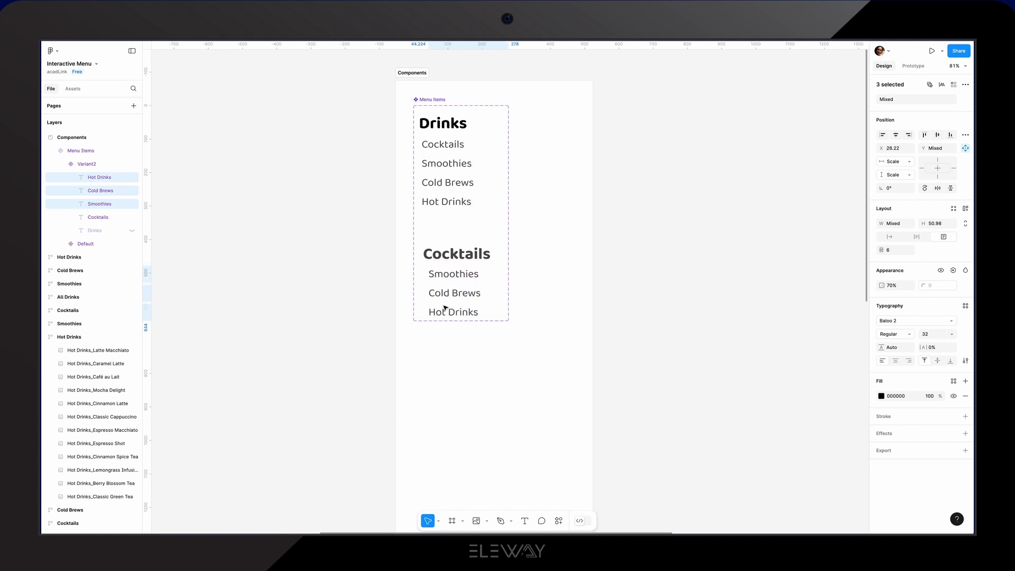
Step: Set the second variant's Cocktails heading to 100% opacity and fit its text box to the text
click(449, 255)
click(773, 168)
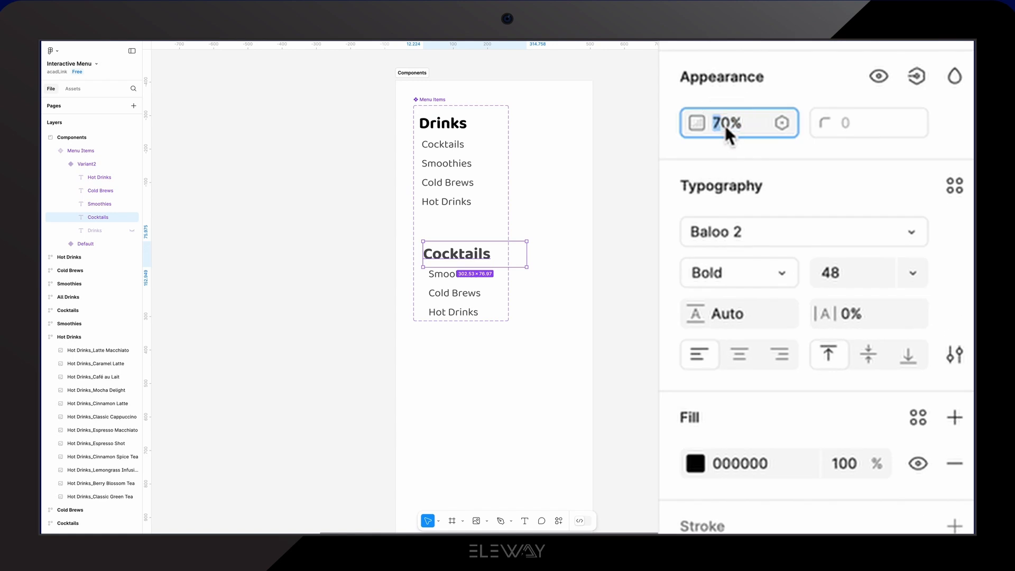
text(100)
key(Return)
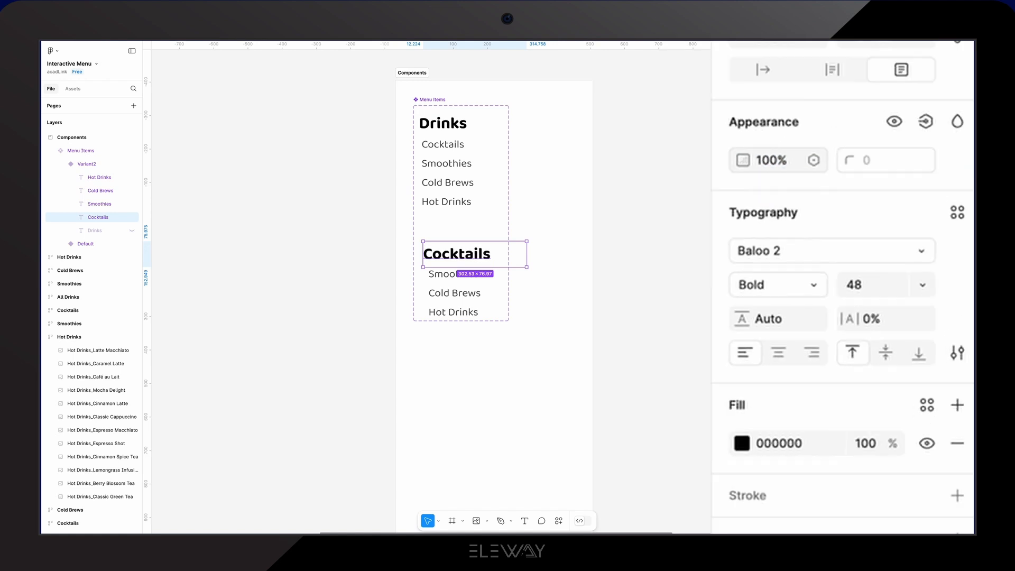
double_click(527, 253)
Step: Add a third variant to Menu Items and restyle its Cocktails text as a Regular item at 70% opacity
click(431, 100)
scroll(454, 256, down, 2)
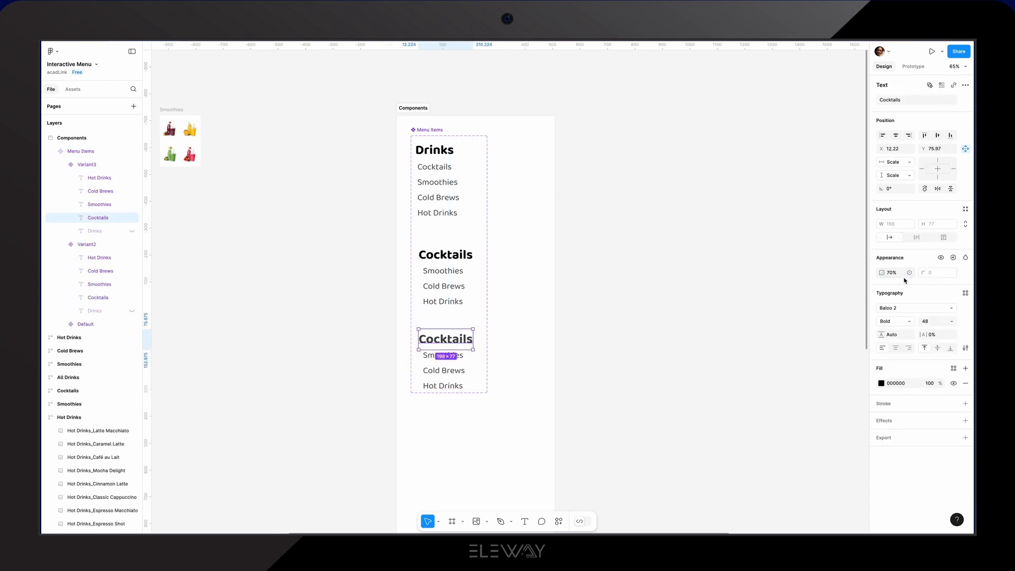
click(896, 322)
click(894, 284)
Step: Style the third variant's Smoothies text as a Bold 48 heading at 100% opacity, shift it up and left, and widen the component set
click(443, 355)
text(10048)
double_click(485, 358)
drag(487, 327, 500, 328)
click(450, 364)
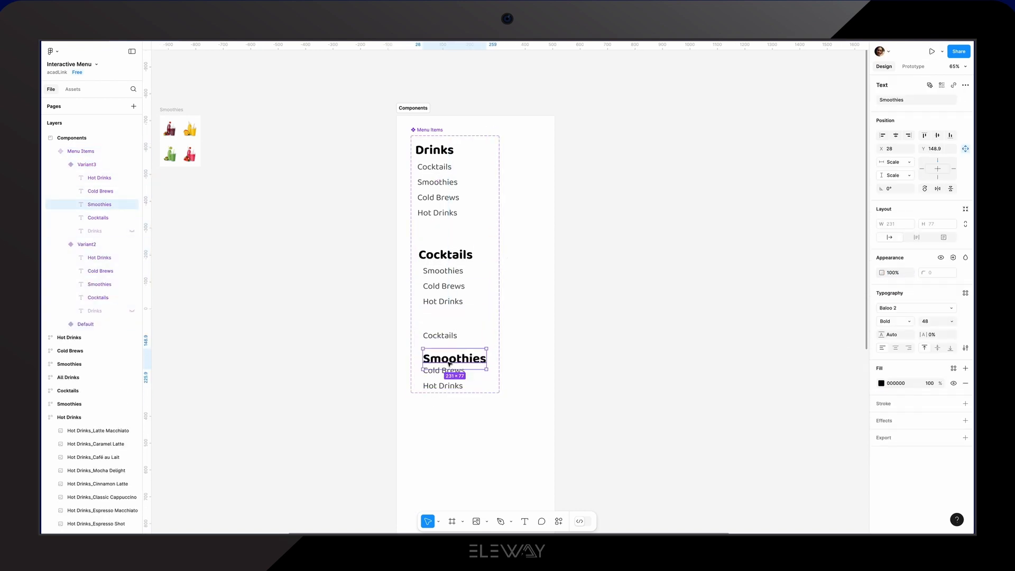
drag(449, 364, 444, 357)
Step: Add a fourth variant to Menu Items and restyle its Smoothies text as a Regular item at 70% opacity
click(449, 403)
scroll(455, 371, down, 4)
double_click(454, 234)
click(895, 273)
text(70)
Step: Set the fourth variant's Cold Brews text to size 48, Bold and 100% opacity, and move it slightly up and left
click(447, 253)
click(931, 325)
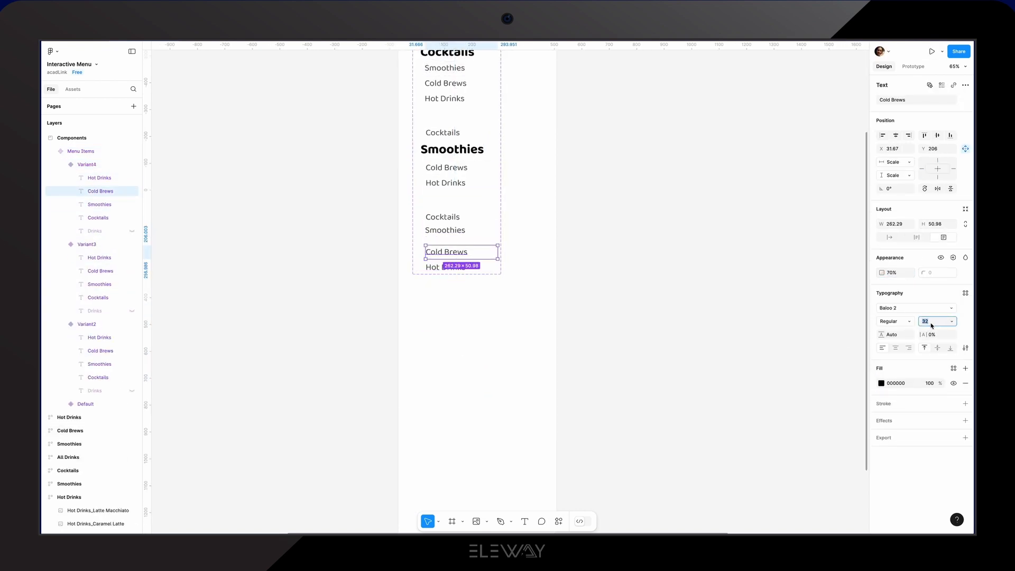
text(48)
click(895, 322)
text(100)
drag(454, 252, 449, 247)
click(476, 220)
Step: Add a fifth variant to Menu Items and restyle its Cold Brews text as Regular 32 at 70% opacity
click(454, 285)
click(453, 334)
text(70)
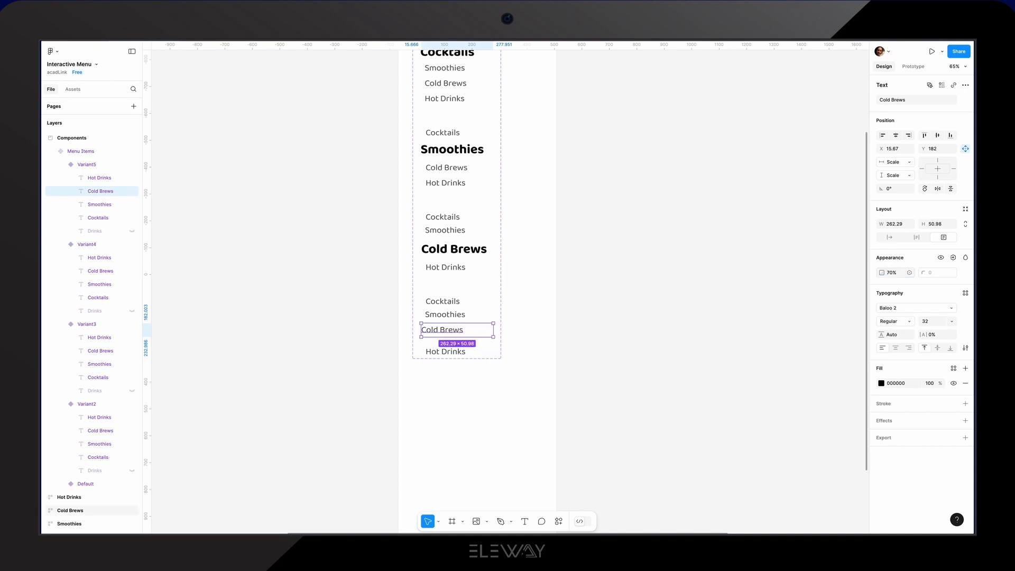
Step: Set the fifth variant's Hot Drinks text to size 48, Bold and 100% opacity, and realign its Cold Brews text with the other items
click(446, 352)
text(48)
click(895, 321)
drag(442, 330, 451, 345)
click(898, 350)
text(100)
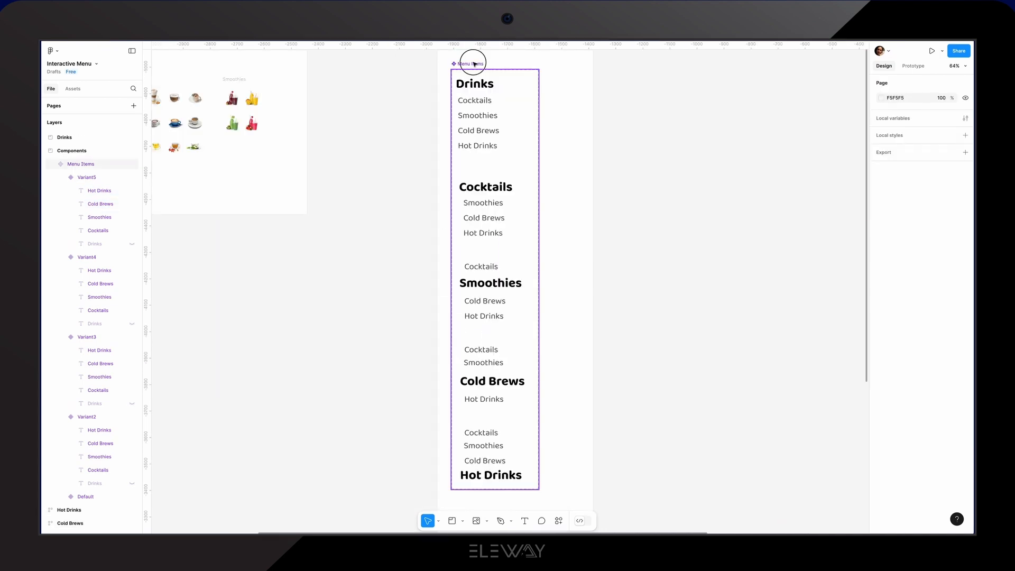
Step: Name the second Menu Items variant Cocktails and the third variant Smoothies
click(472, 64)
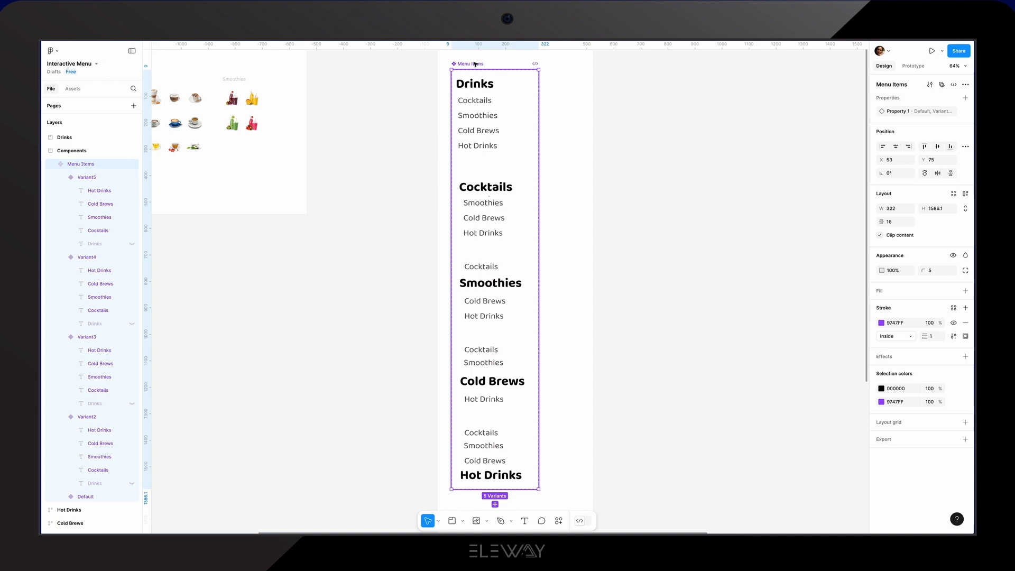
click(478, 199)
click(934, 113)
text(Cocktails)
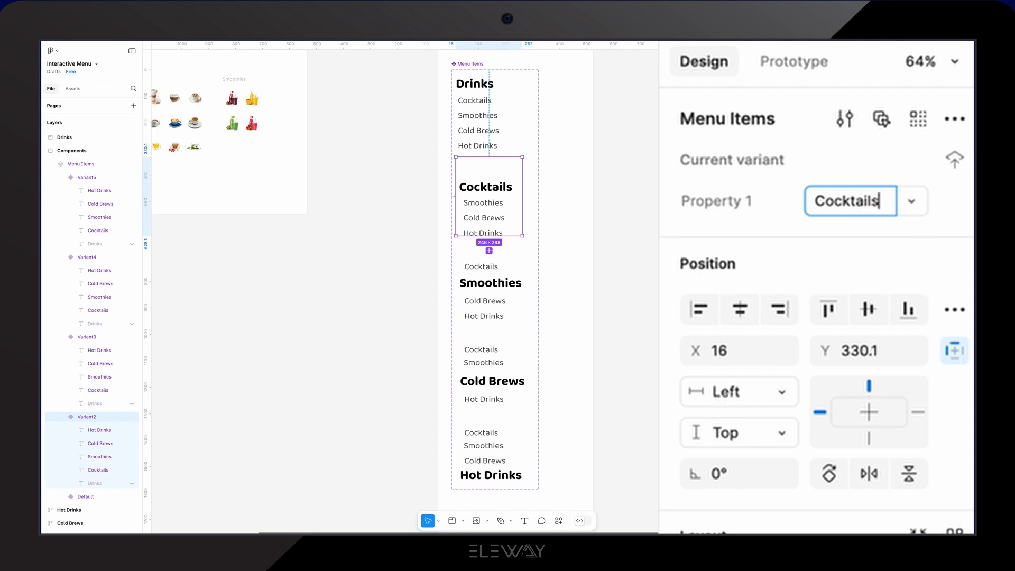
text(Smoothie)
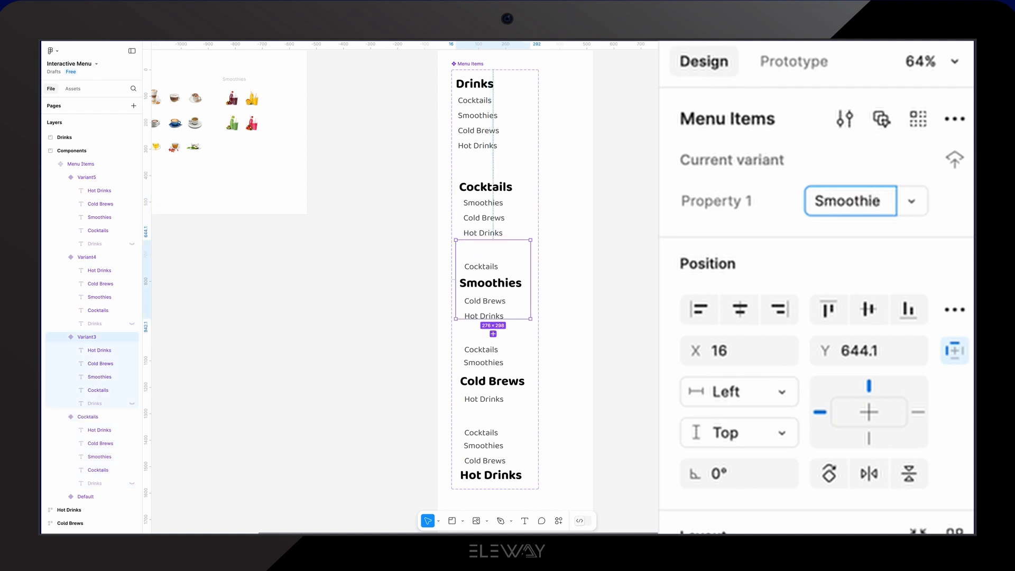
text(s)
Step: Name the fourth Menu Items variant Cold Brews and the fifth variant Hot Drinks
text(rews)
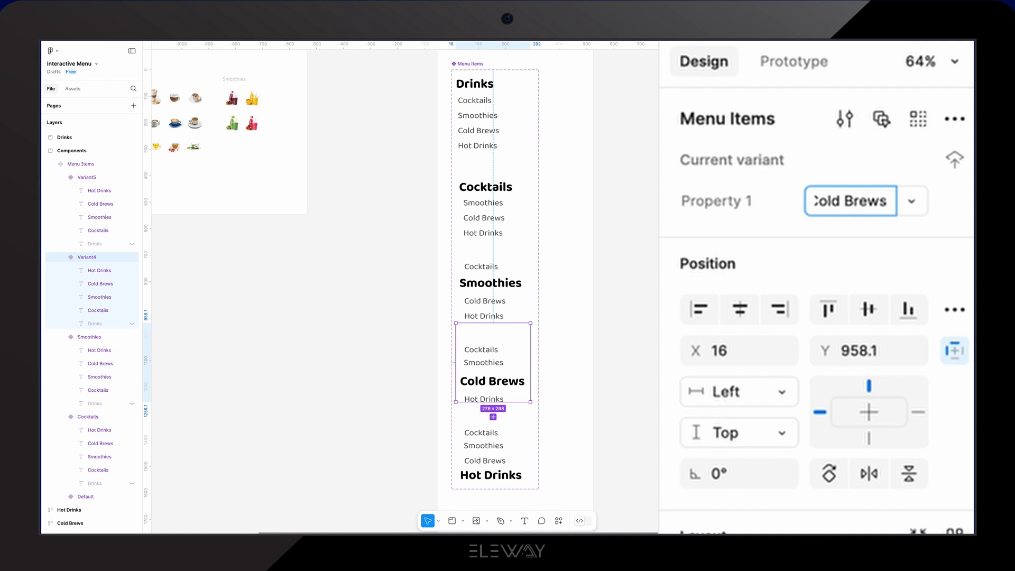
key(Return)
text(Hot Drink)
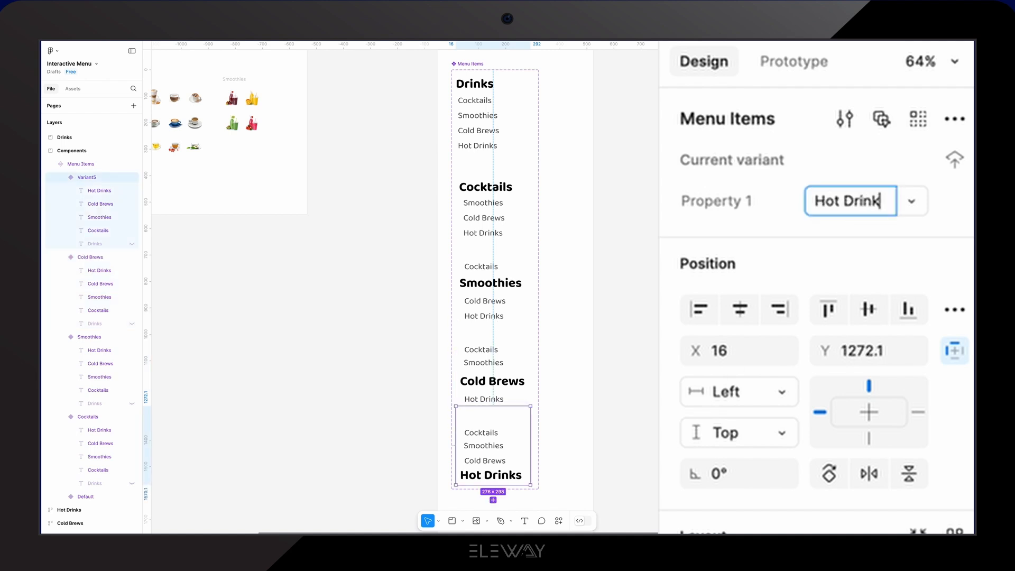
text(s)
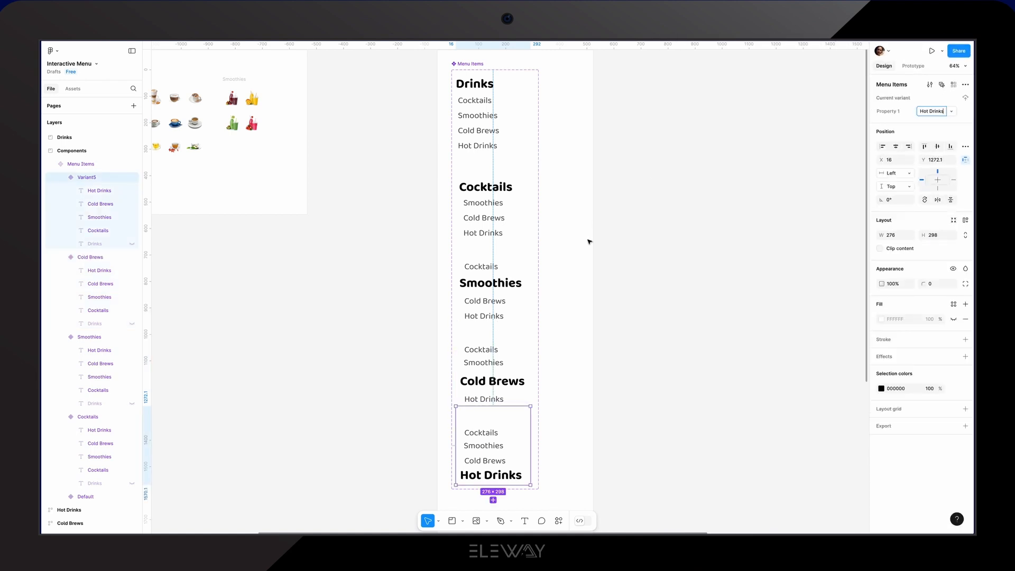
click(591, 241)
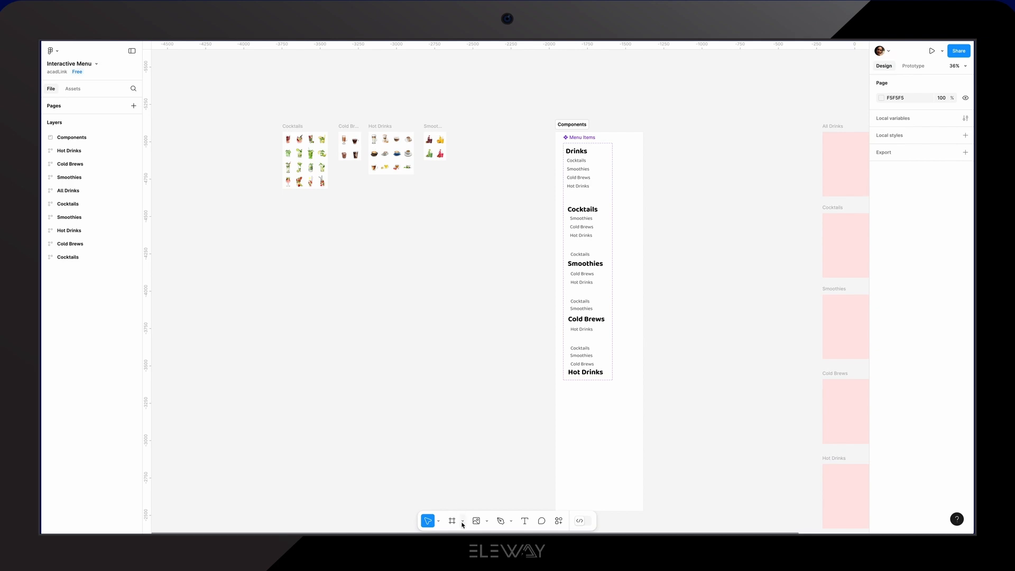
Step: Draw a section about 1286 × 623 around the four drink thumbnail frames and rename it Drinks
click(463, 522)
click(474, 490)
drag(275, 113, 378, 174)
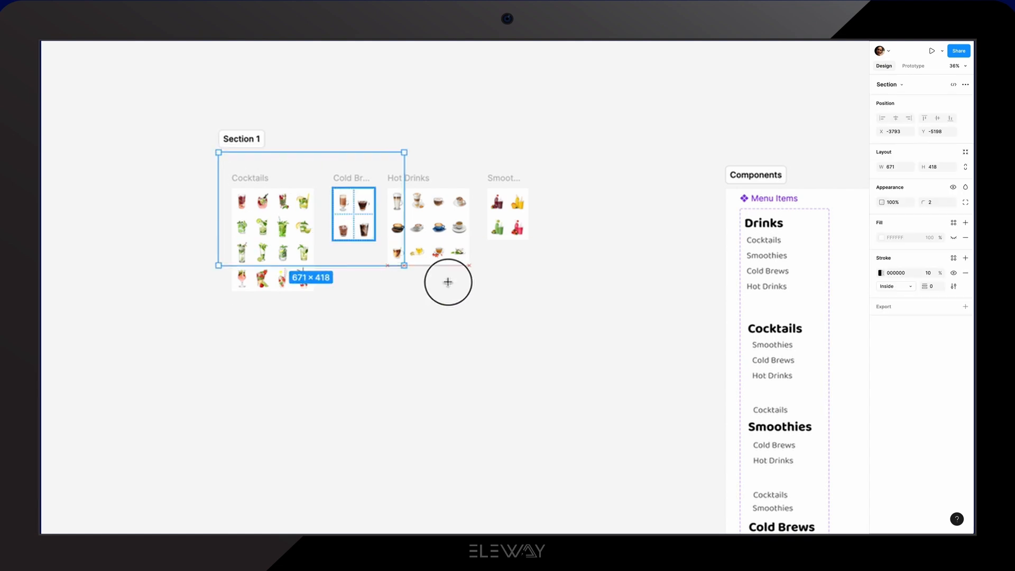
drag(448, 282, 572, 317)
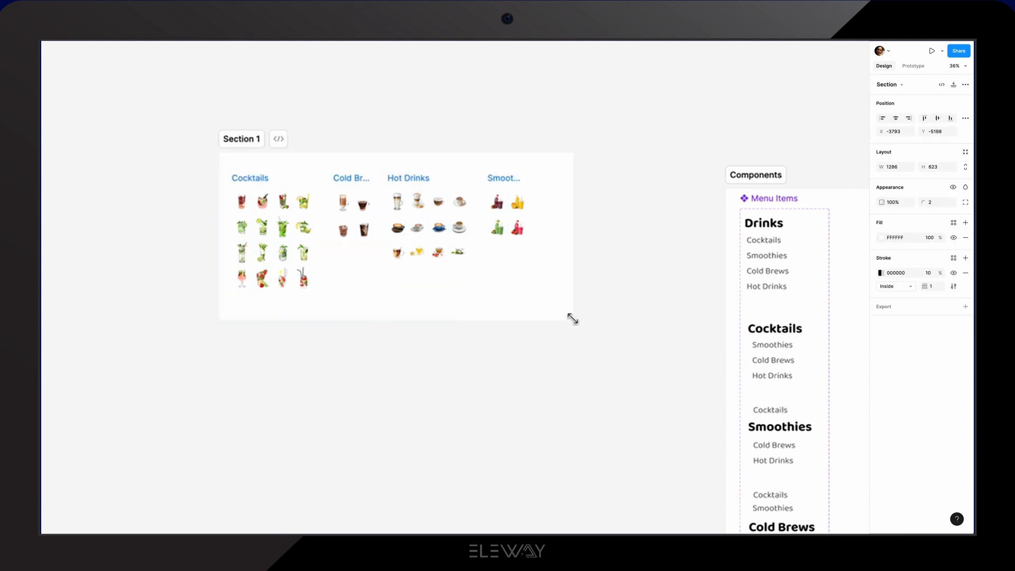
double_click(241, 139)
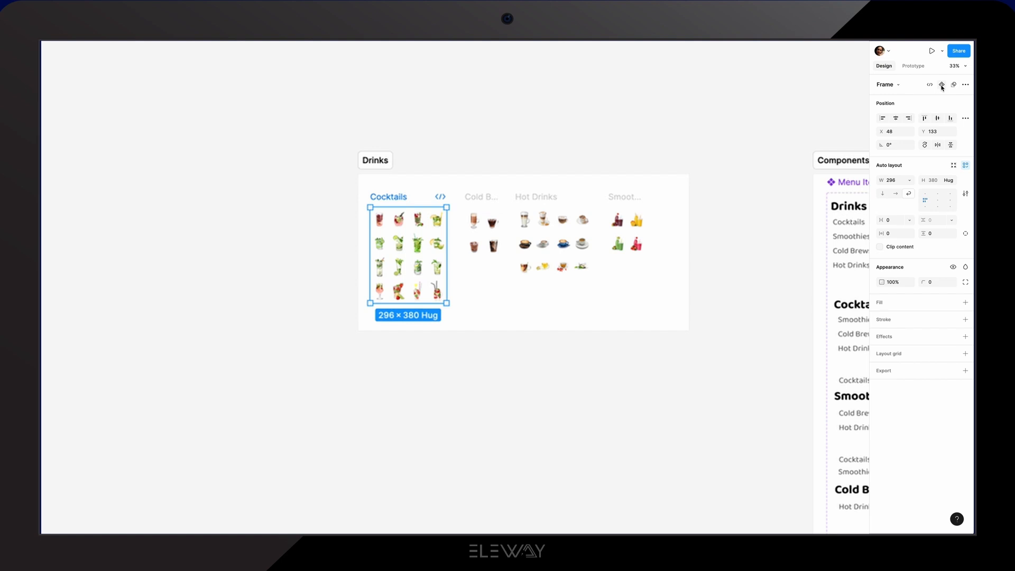
Step: Convert the Cocktails, Cold Brews, Hot Drinks and Smoothies thumbnail frames in the Drinks section into individual components
click(942, 86)
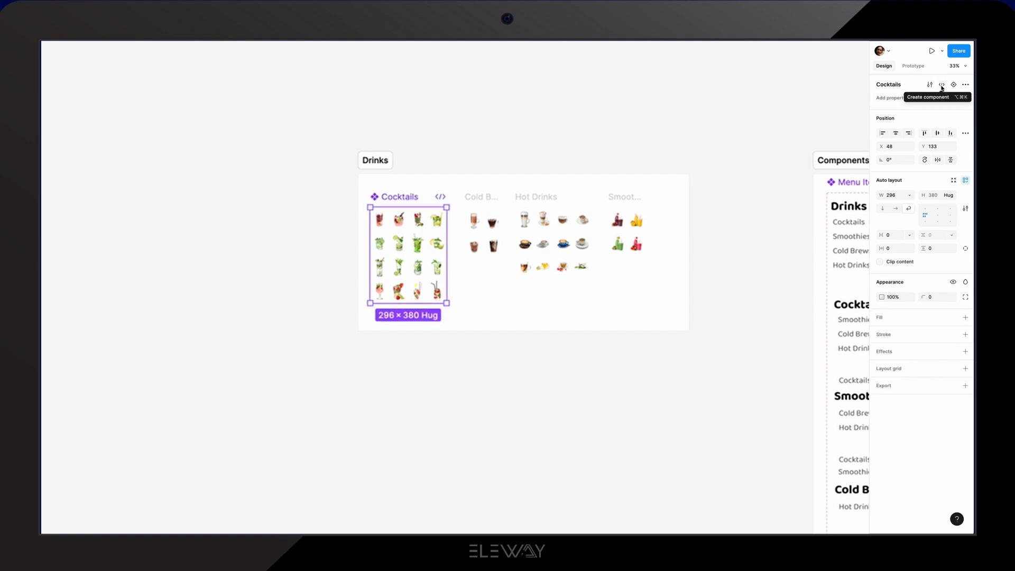
click(483, 202)
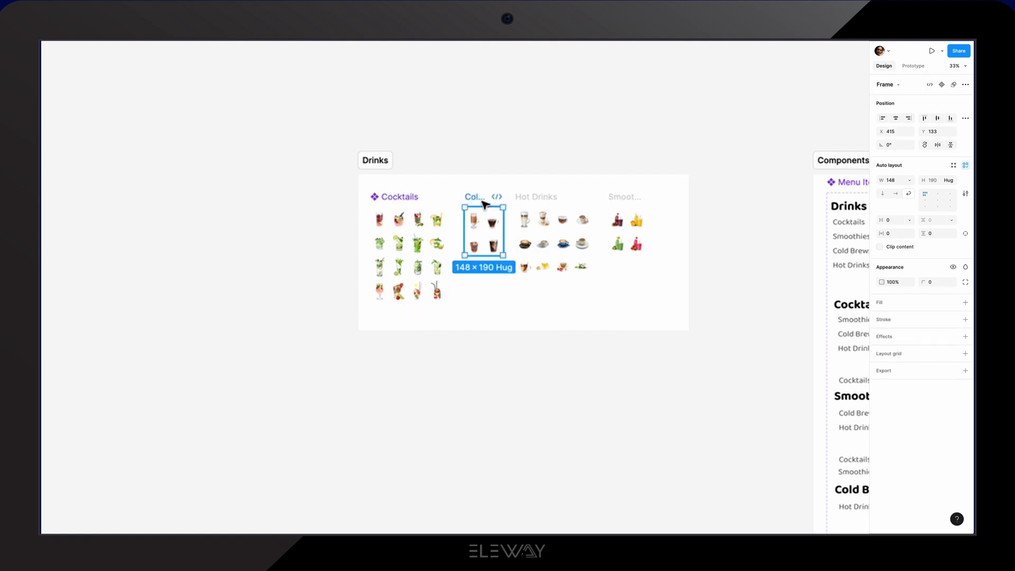
click(942, 85)
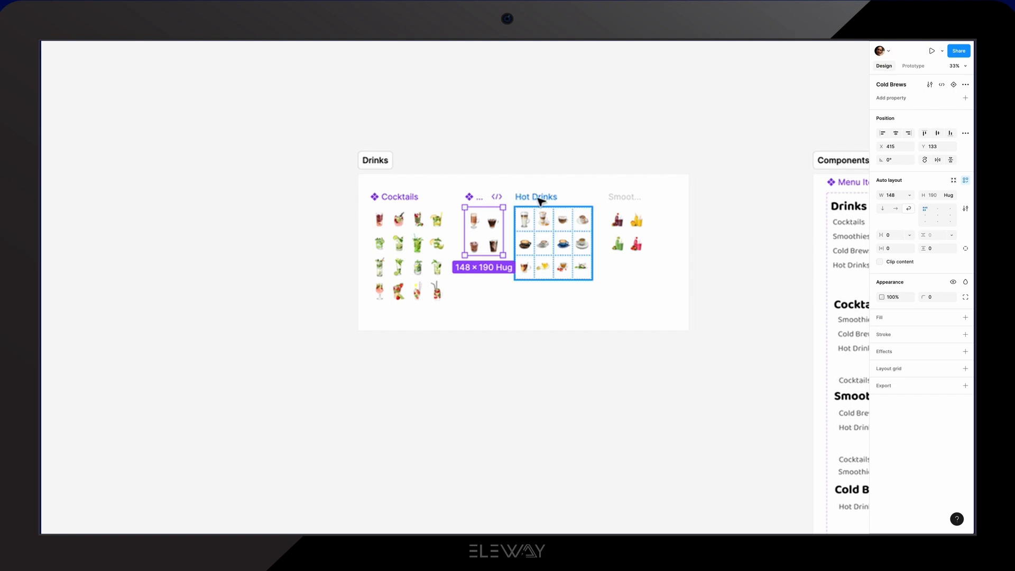
click(553, 240)
click(942, 85)
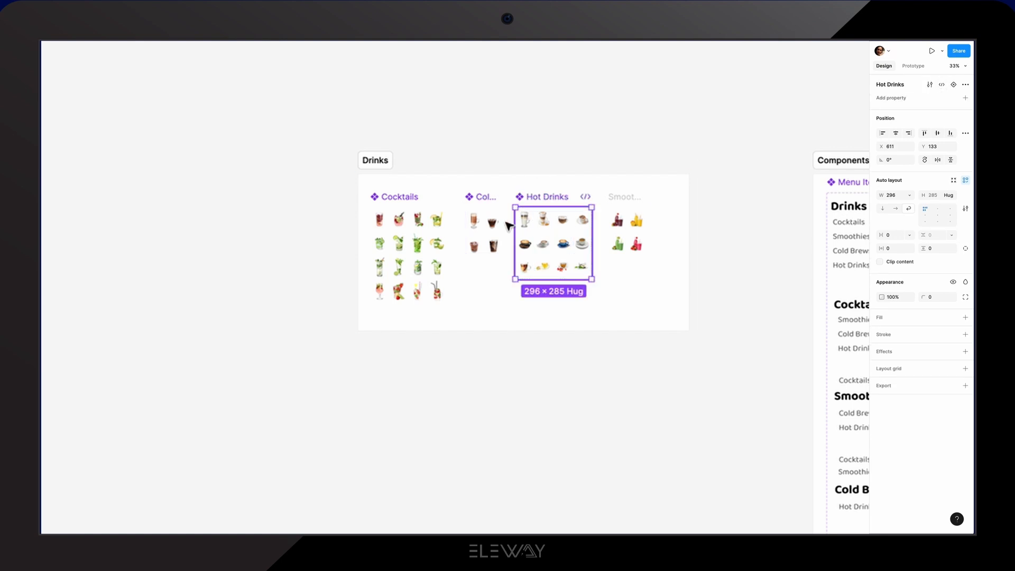
click(617, 200)
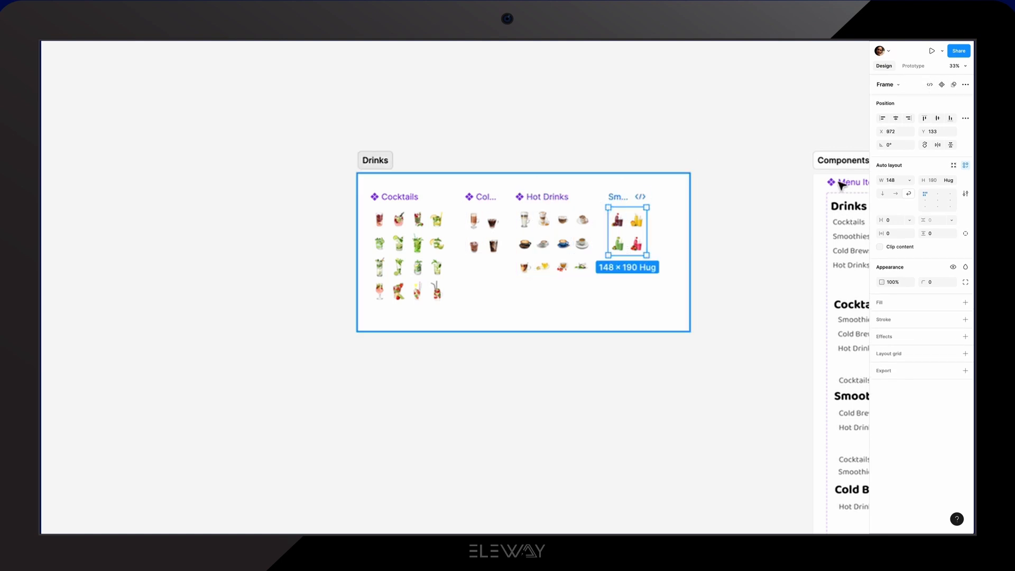
click(942, 84)
click(322, 238)
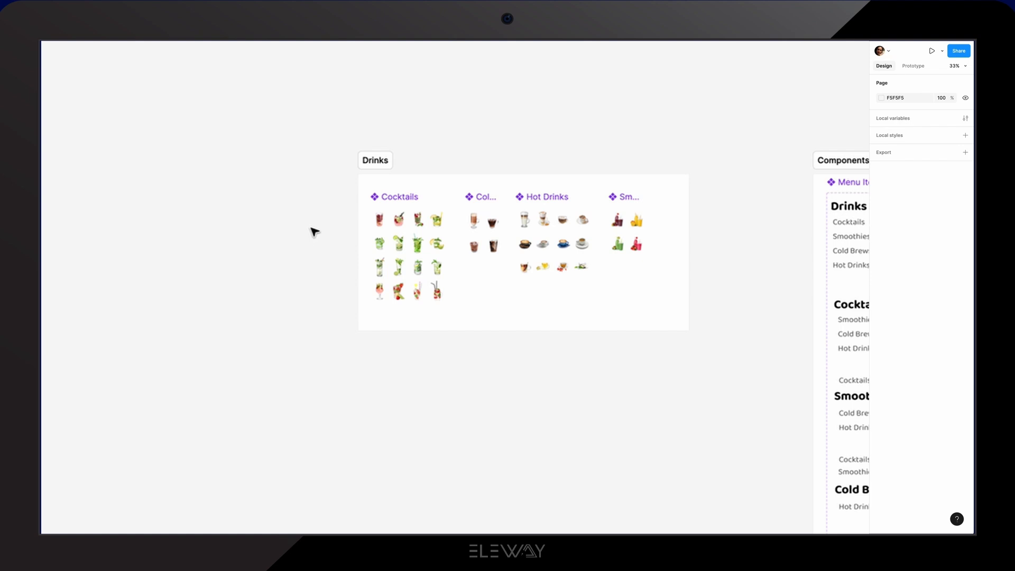
Step: Insert an instance of the Menu Items component from the local assets into the first column of the All Drinks frame
scroll(345, 247, up, 3)
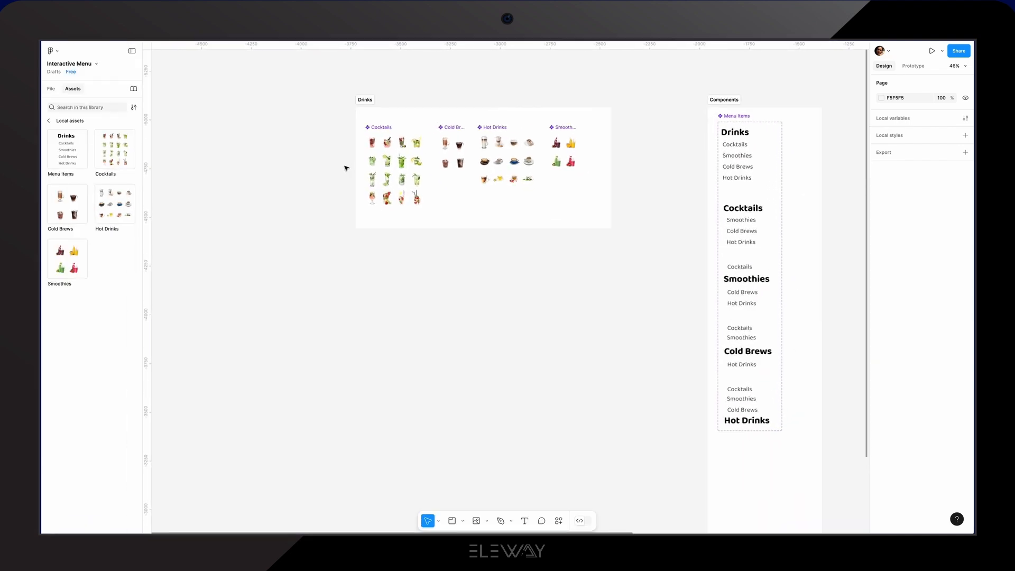
scroll(345, 168, up, 2)
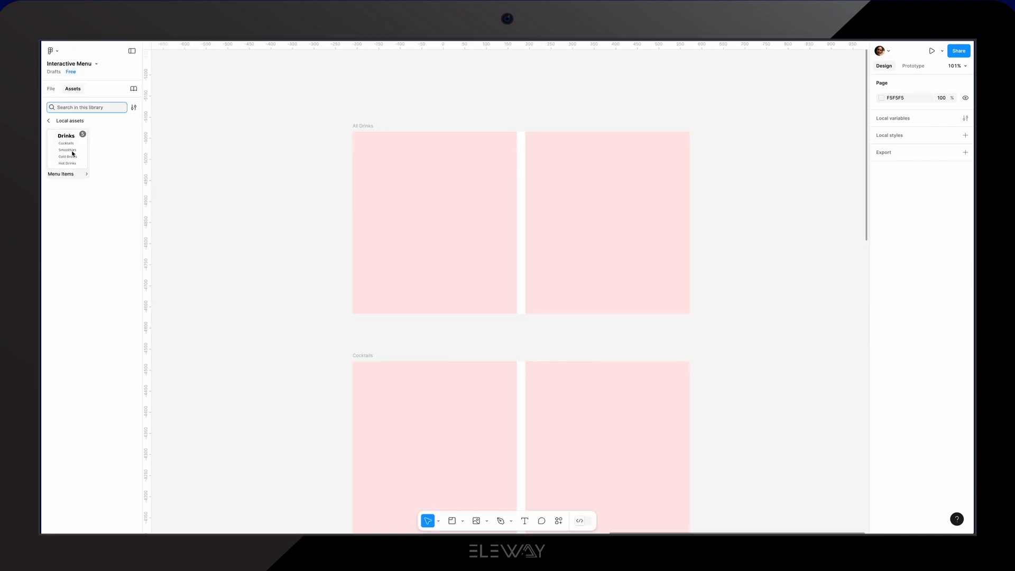
click(73, 153)
click(210, 218)
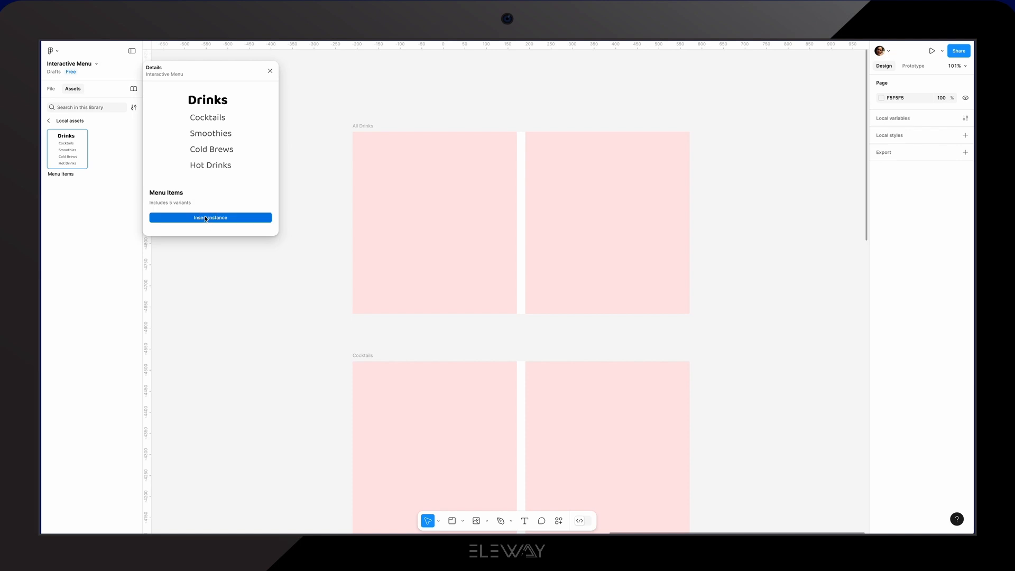
drag(481, 246, 392, 180)
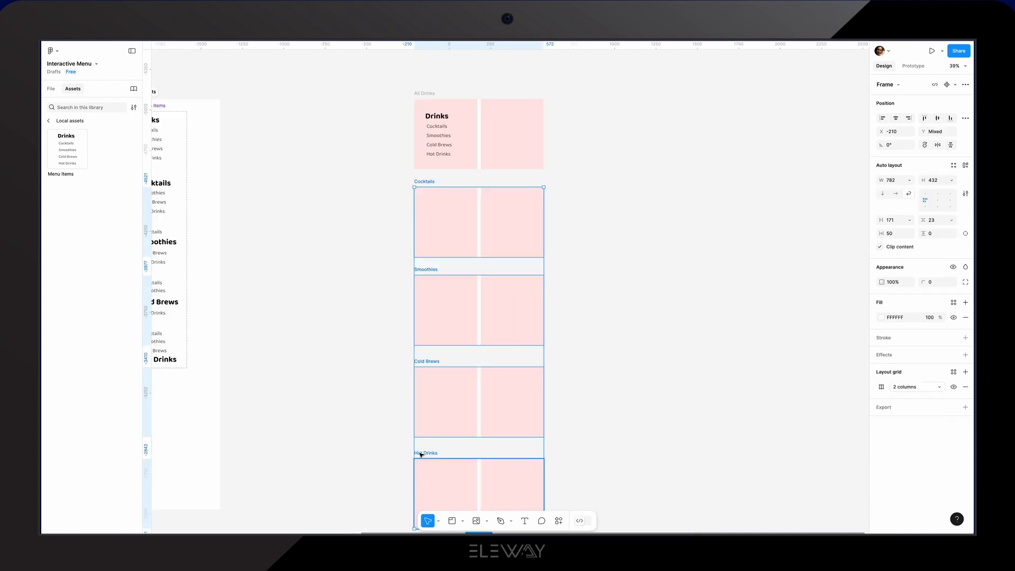
Step: Paste the Menu Items instance into the Cocktails, Smoothies, Cold Brews and Hot Drinks frames
scroll(384, 437, down, 3)
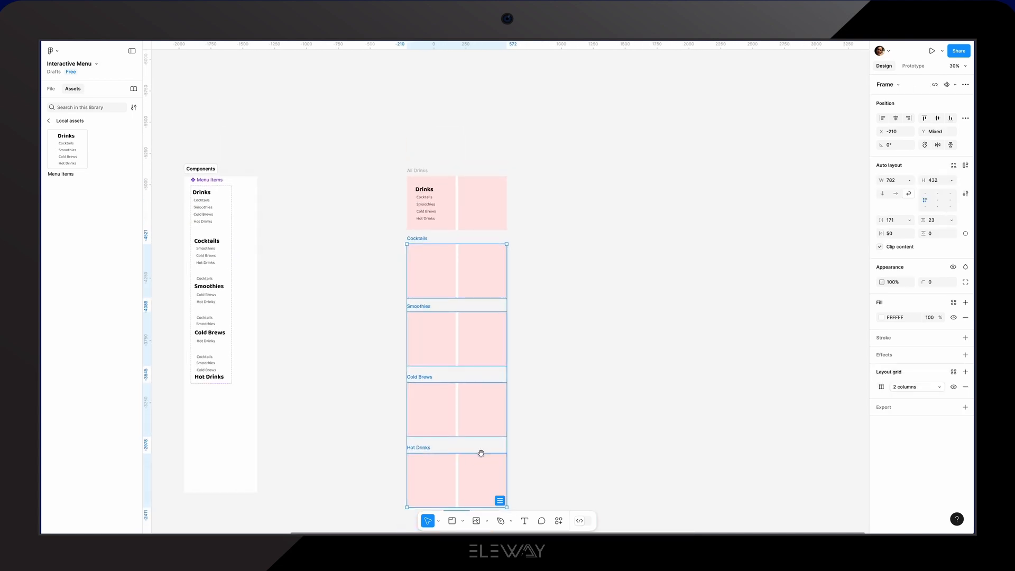
drag(490, 414, 501, 365)
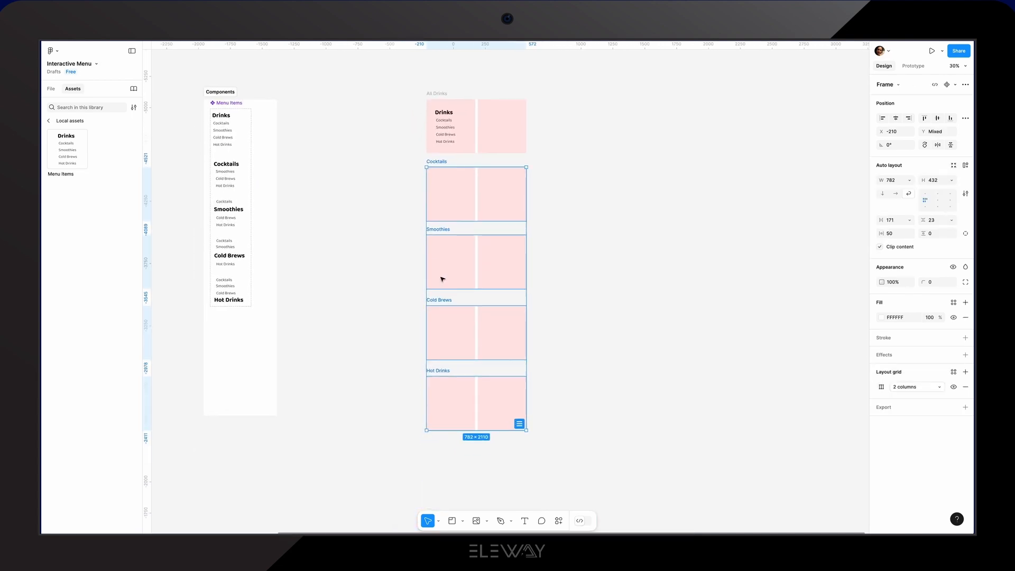
key(ctrl+v)
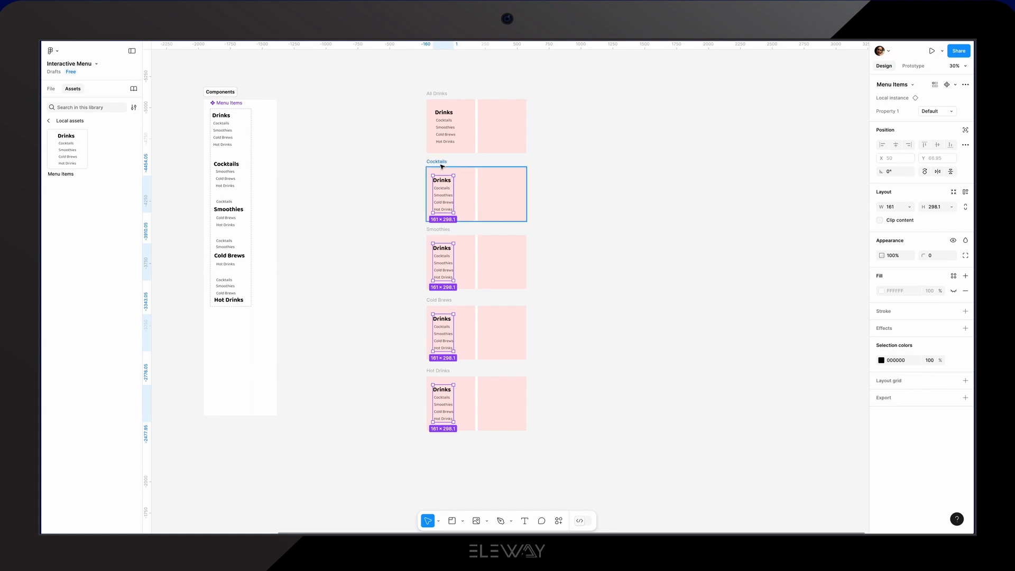
Step: Switch the Cocktails frame's Menu Items instance to the Cocktails variant and the Smoothies frame's instance to the Smoothies variant
ctrl+scroll(418, 173, up, 5)
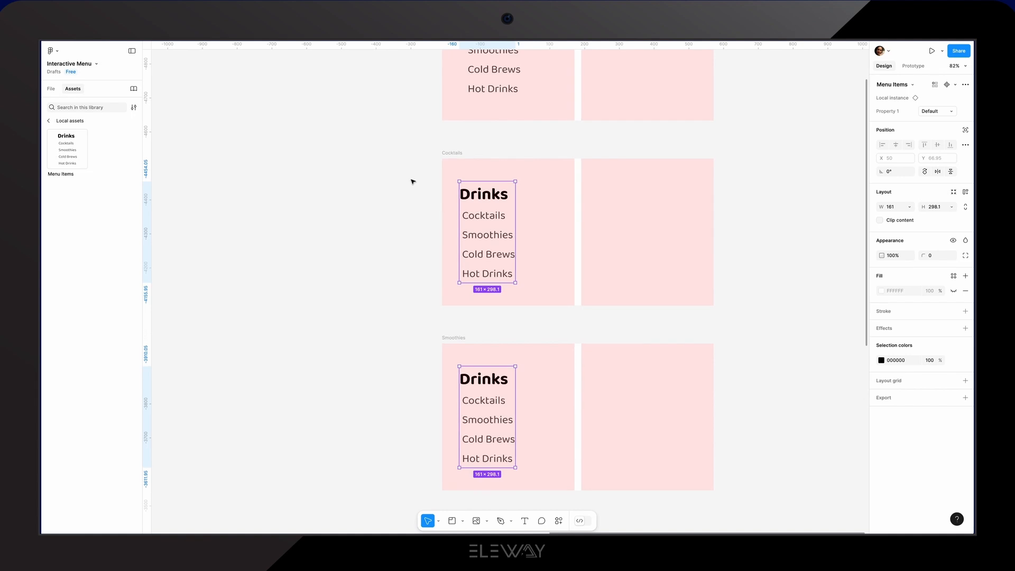
click(411, 182)
click(483, 195)
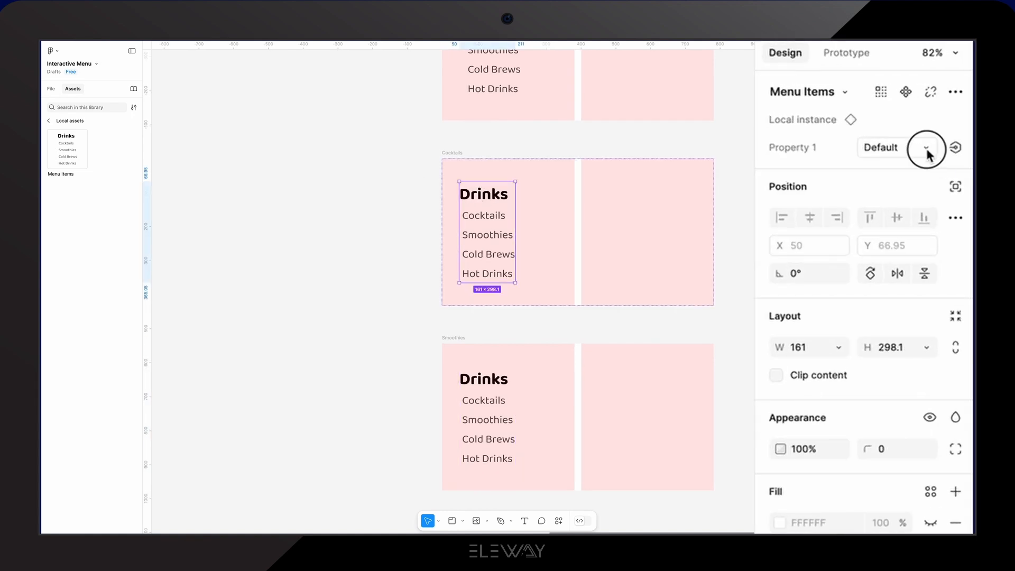
click(925, 148)
click(781, 170)
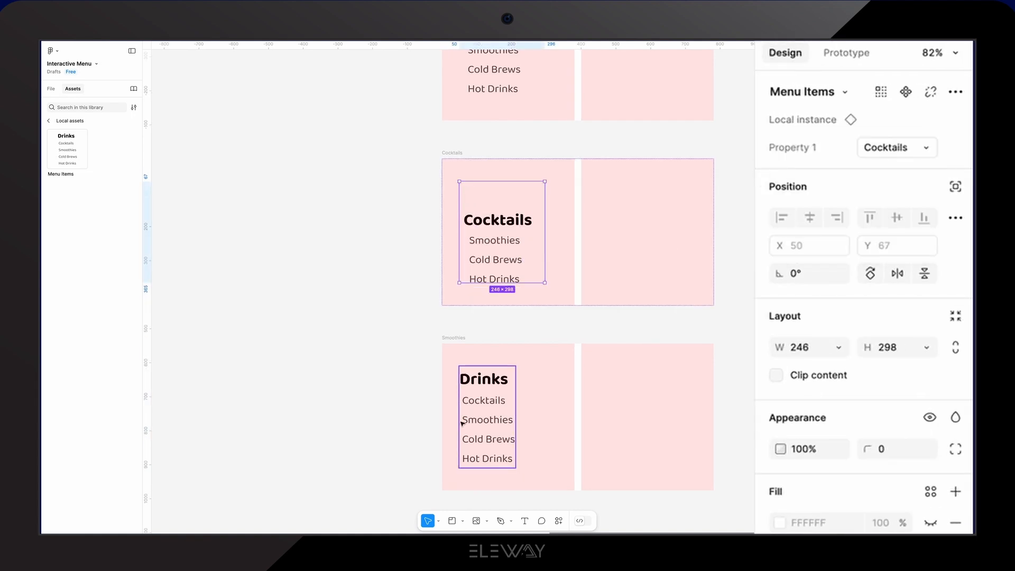
click(482, 383)
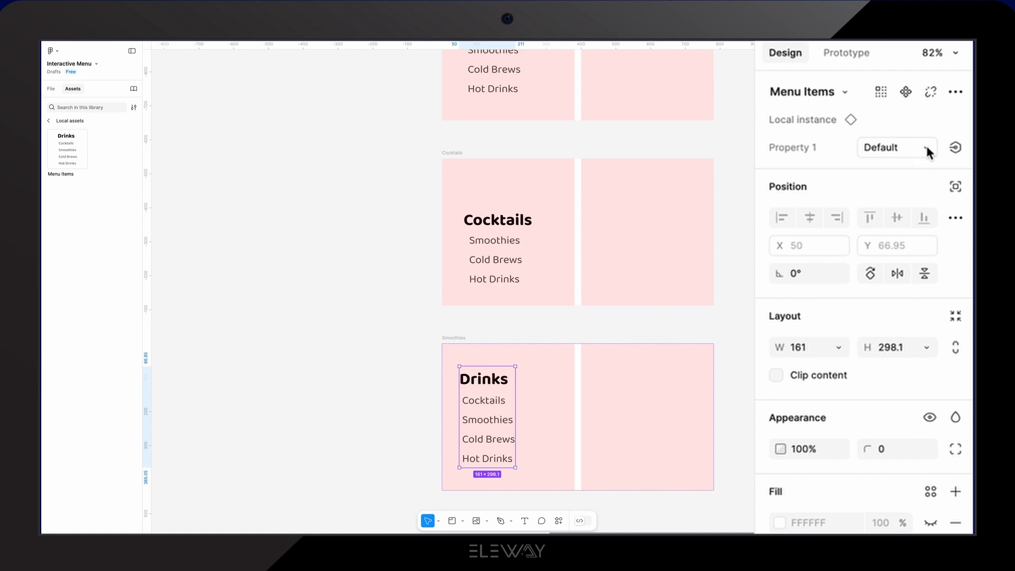
click(867, 149)
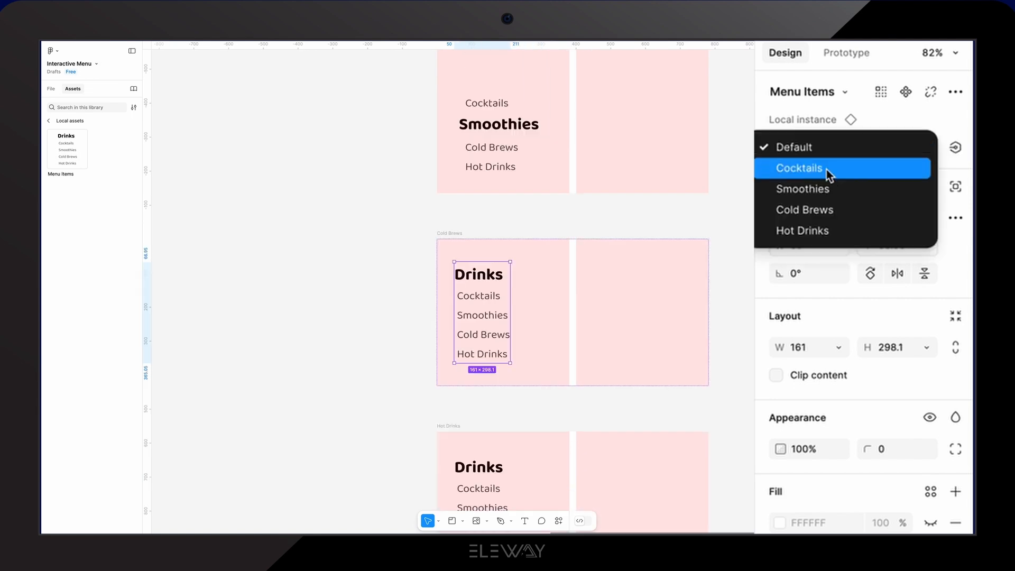